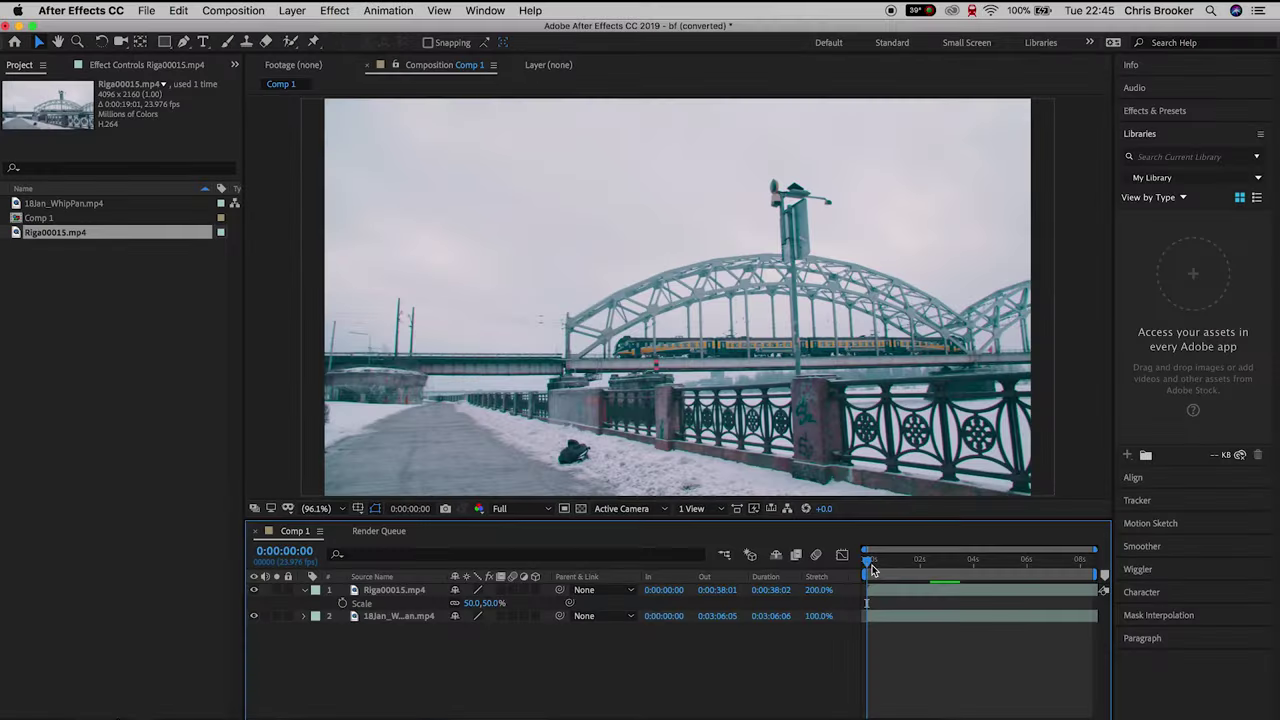
# Hide the Riga00015.mp4 layer and preview the 18Jan_WhipPan.mp4 clip beneath it from the start
pyautogui.moveTo(868, 566)
pyautogui.mouseDown()
pyautogui.moveTo(889, 567)
pyautogui.moveTo(867, 564)
pyautogui.mouseUp()
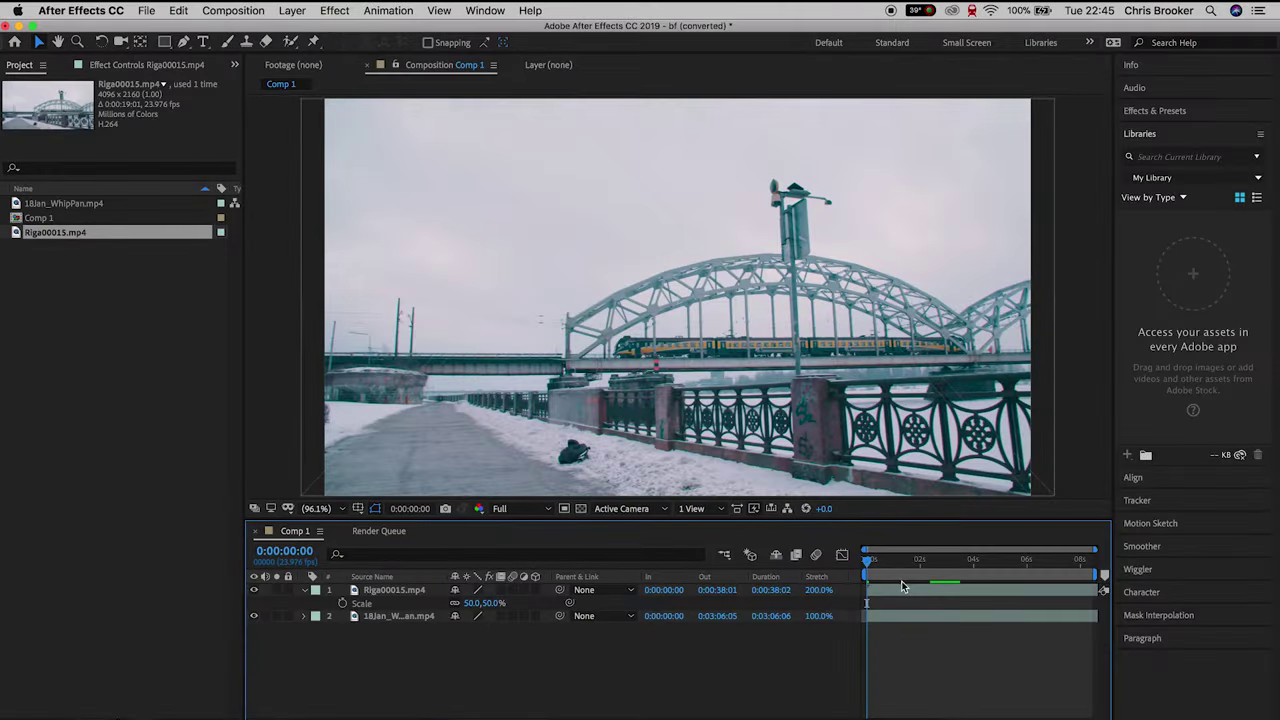
pyautogui.click(906, 592)
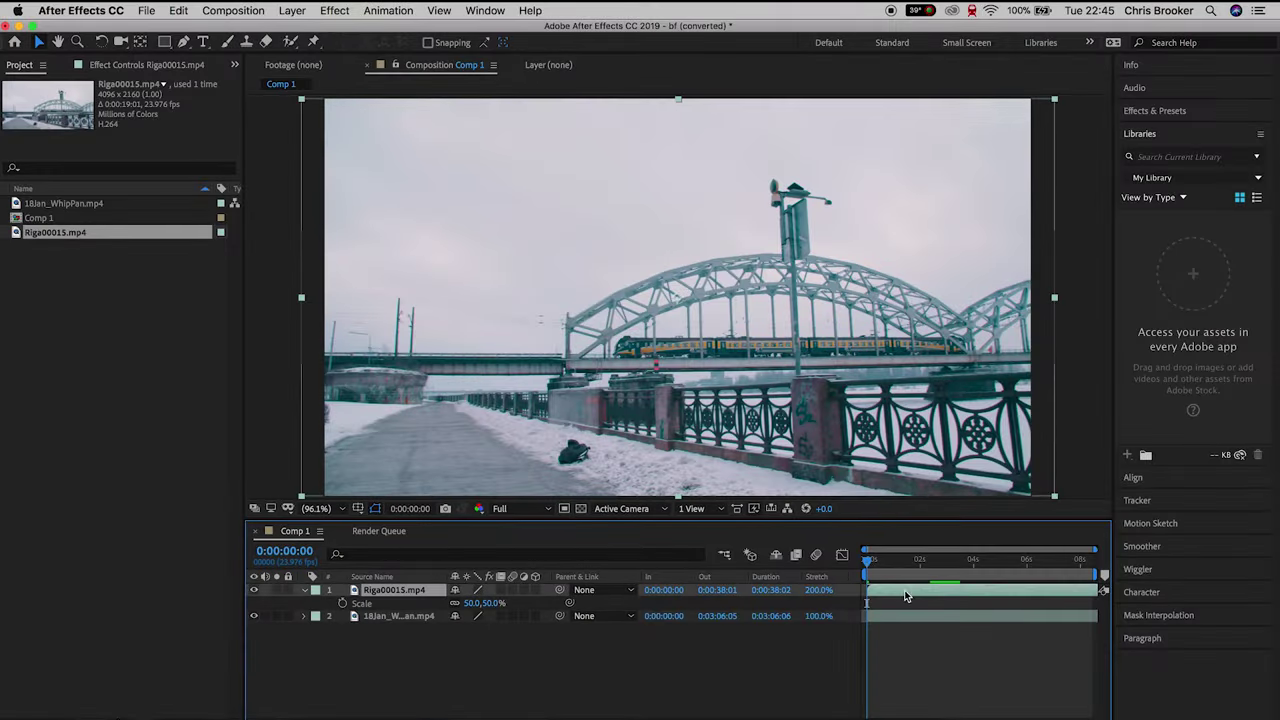
pyautogui.click(253, 590)
pyautogui.press('space')
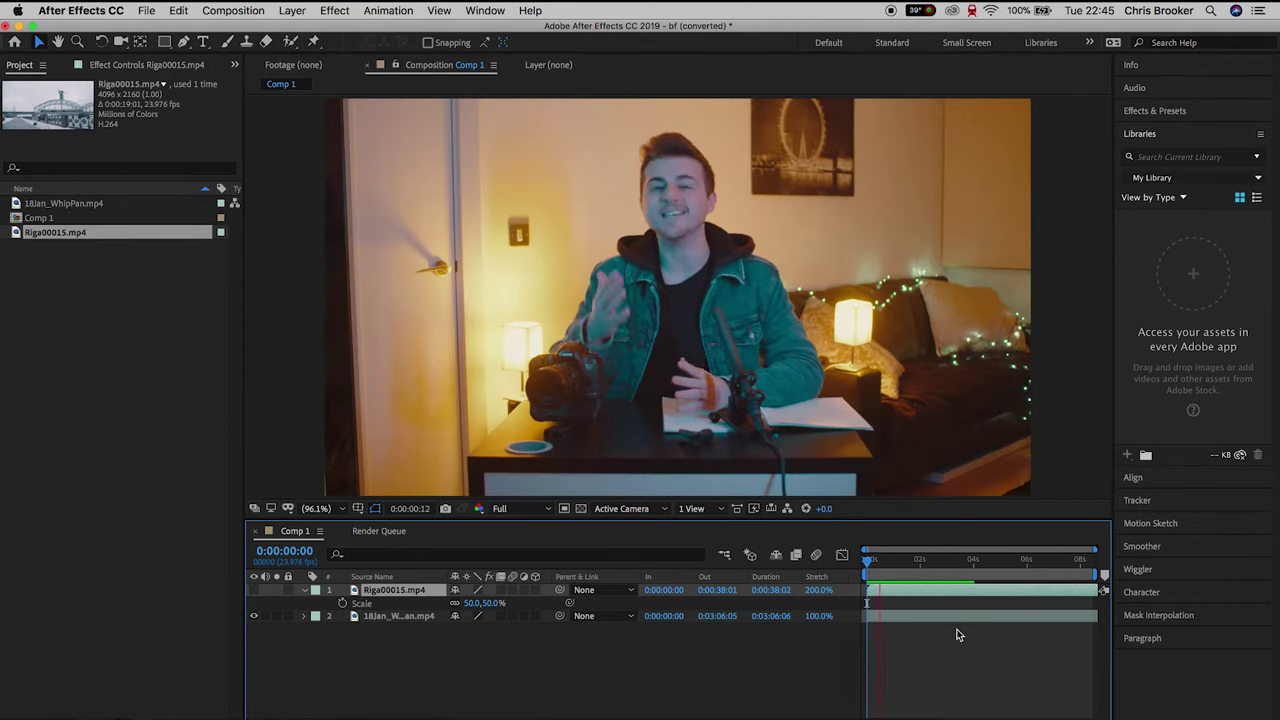
pyautogui.press('space')
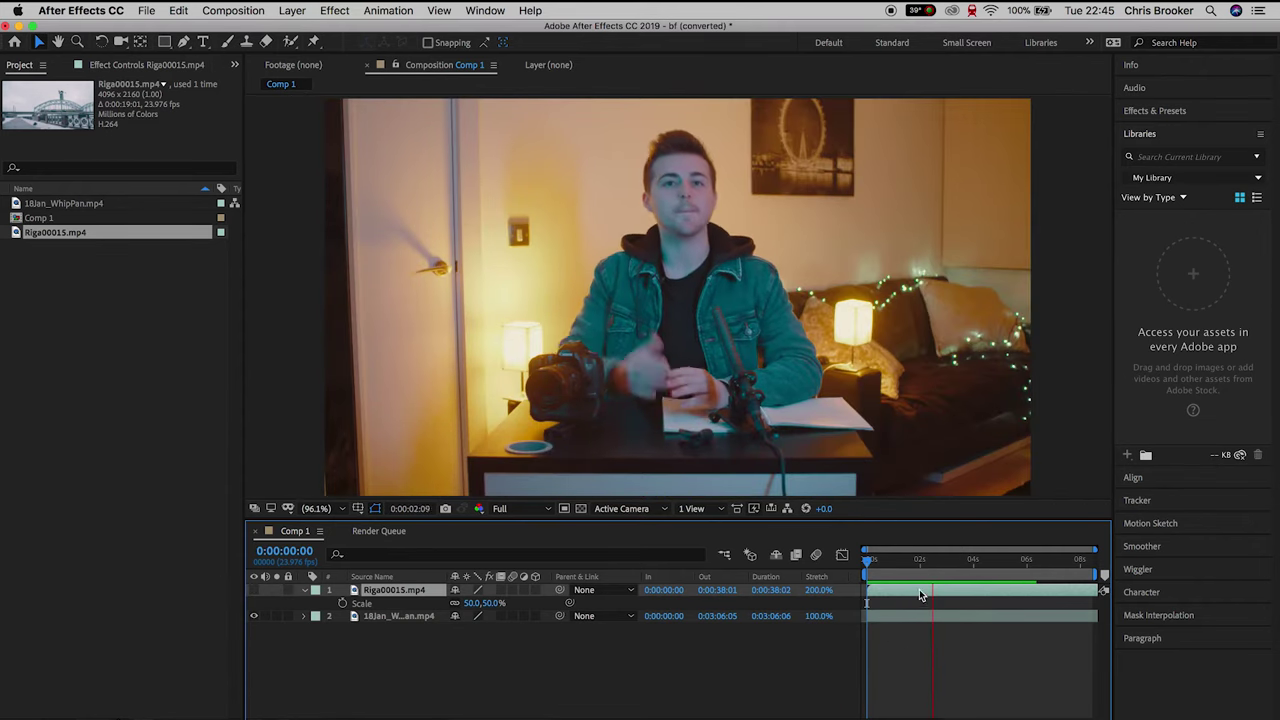
# Show the Riga00015.mp4 layer again and preview its footage
pyautogui.click(253, 590)
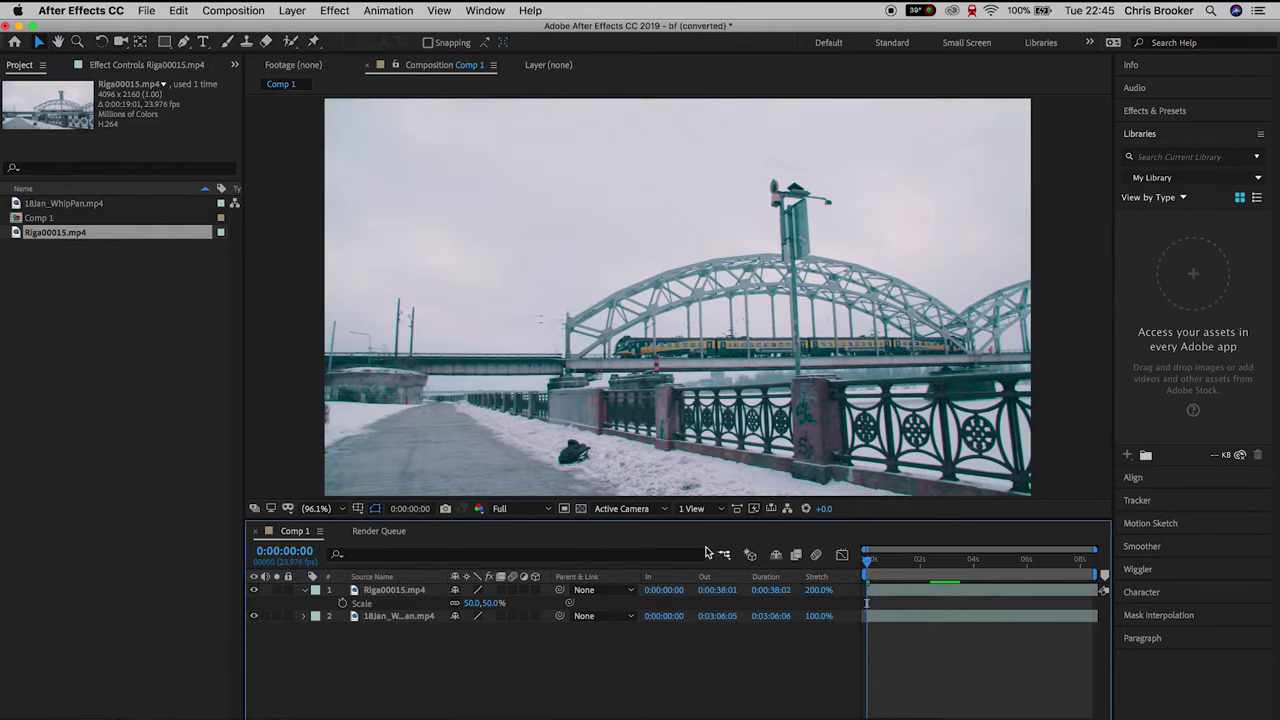
pyautogui.press('space')
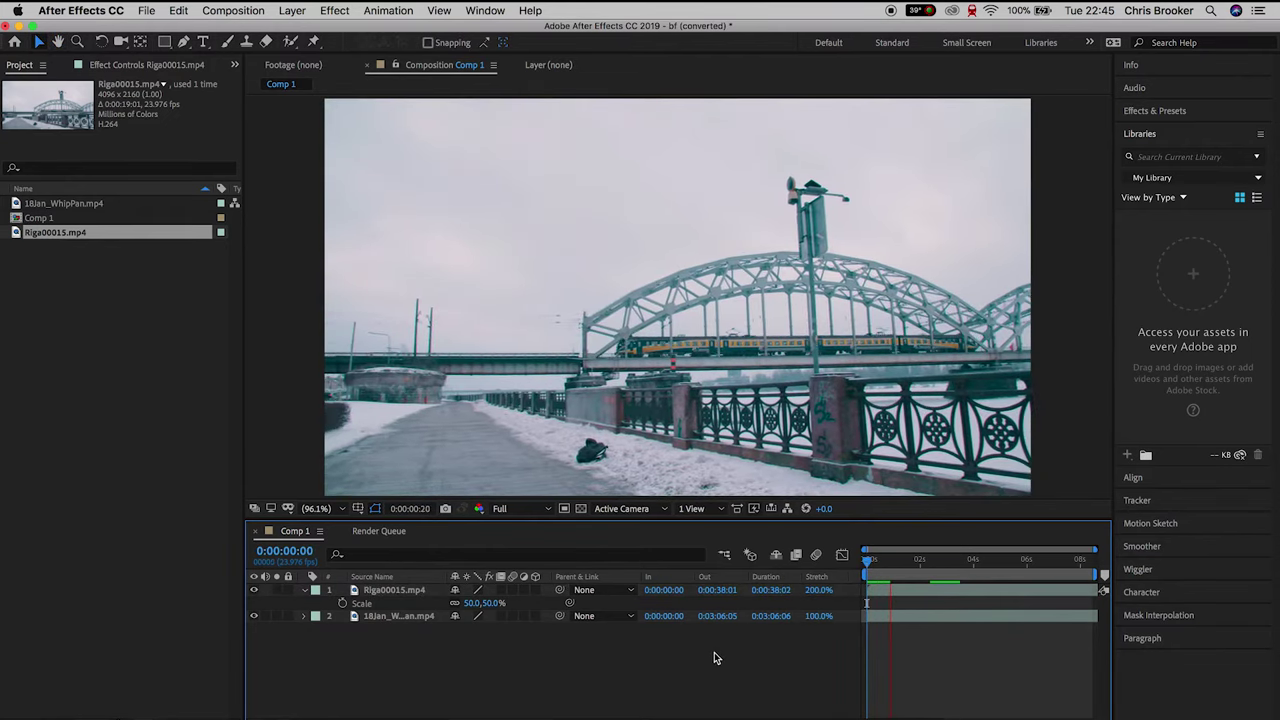
pyautogui.press('space')
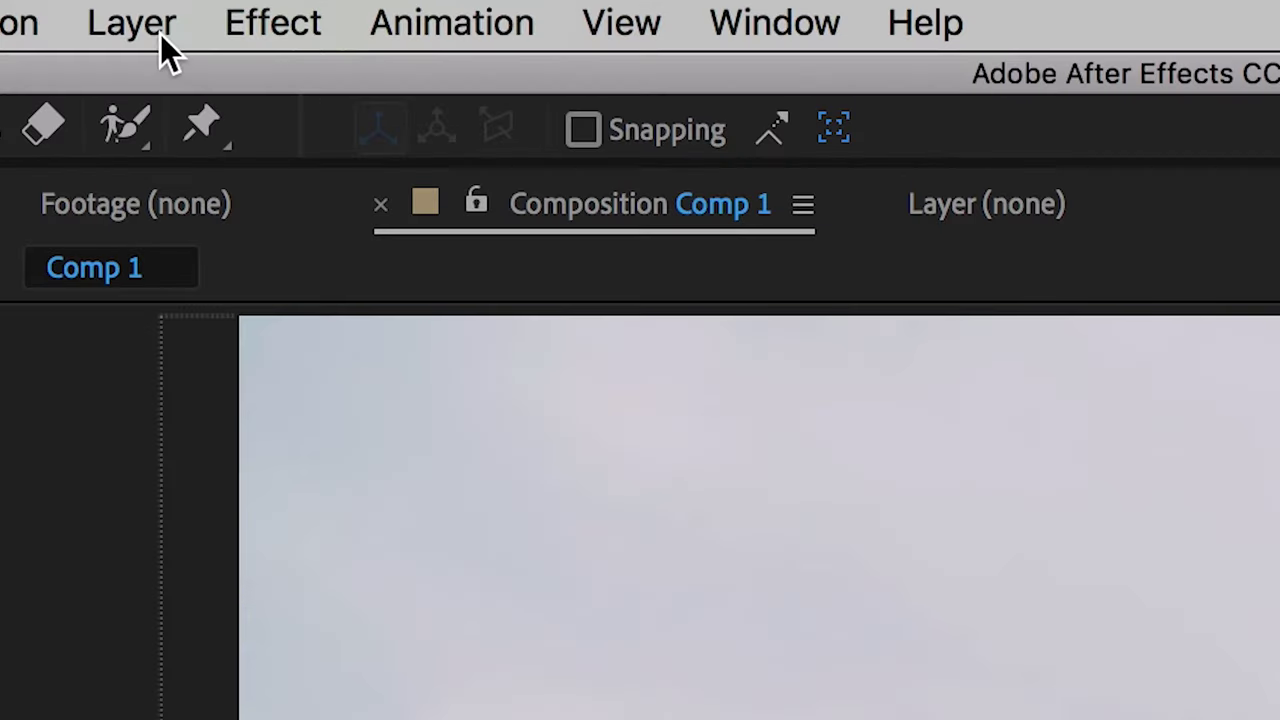
# Create a 1920 by 1080 px solid layer coloured black (000000) above the two clips
pyautogui.click(297, 12)
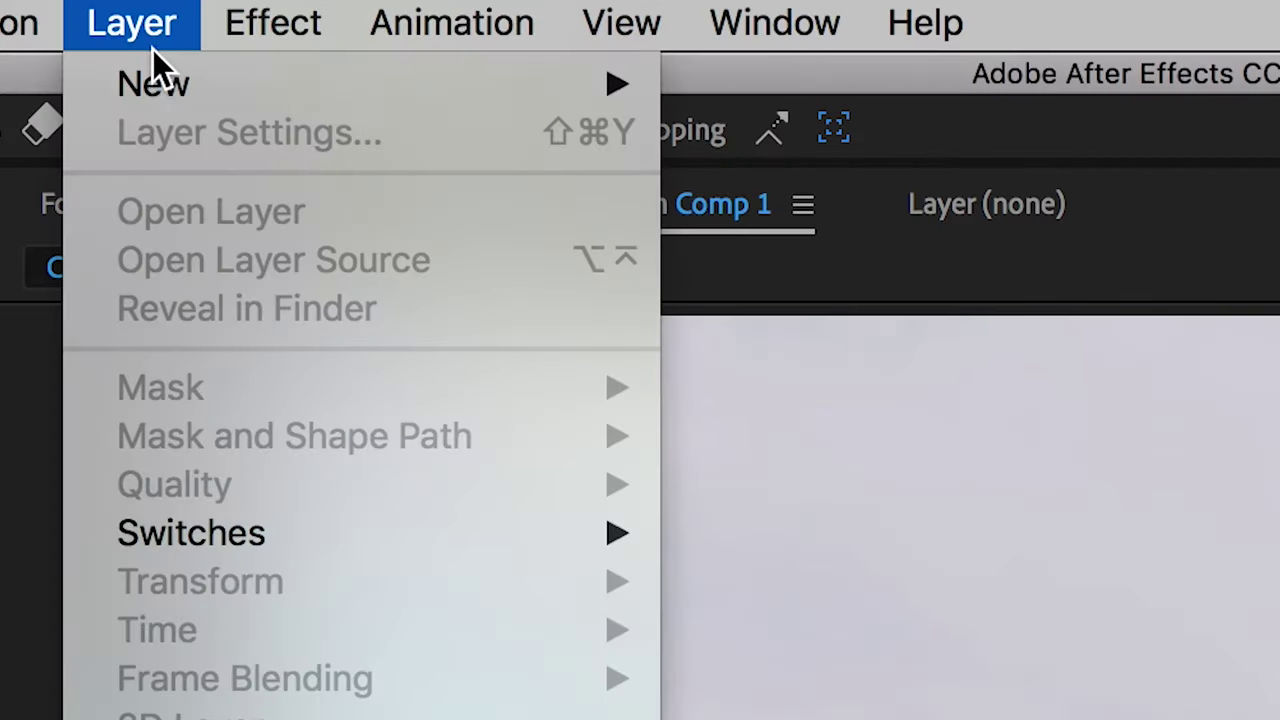
pyautogui.moveTo(194, 84)
pyautogui.click(910, 146)
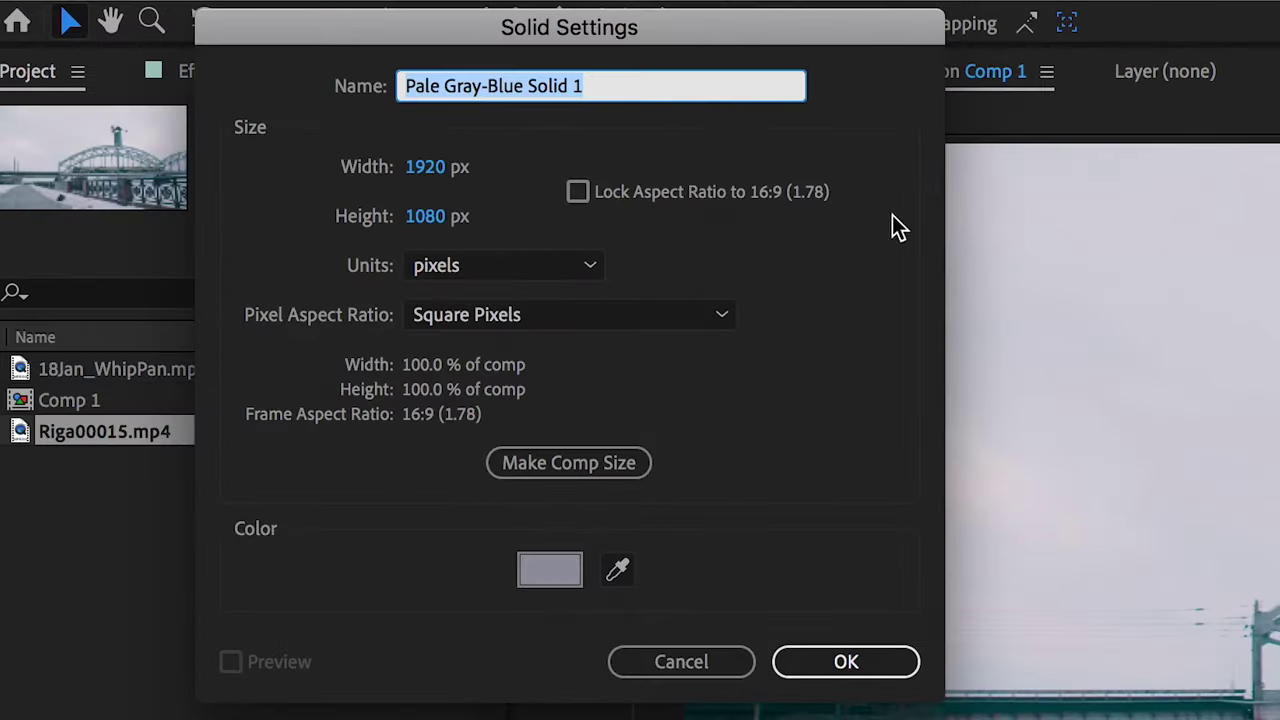
pyautogui.click(575, 570)
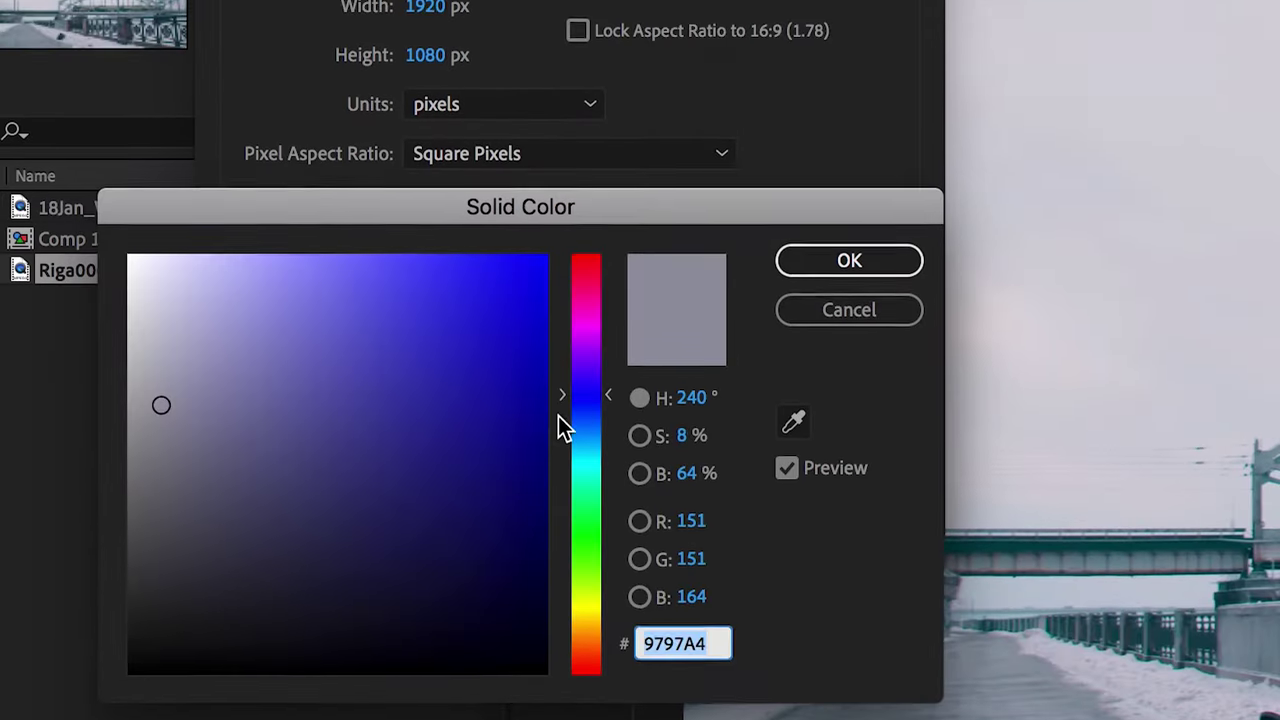
pyautogui.moveTo(500, 377); pyautogui.dragTo(690, 670)
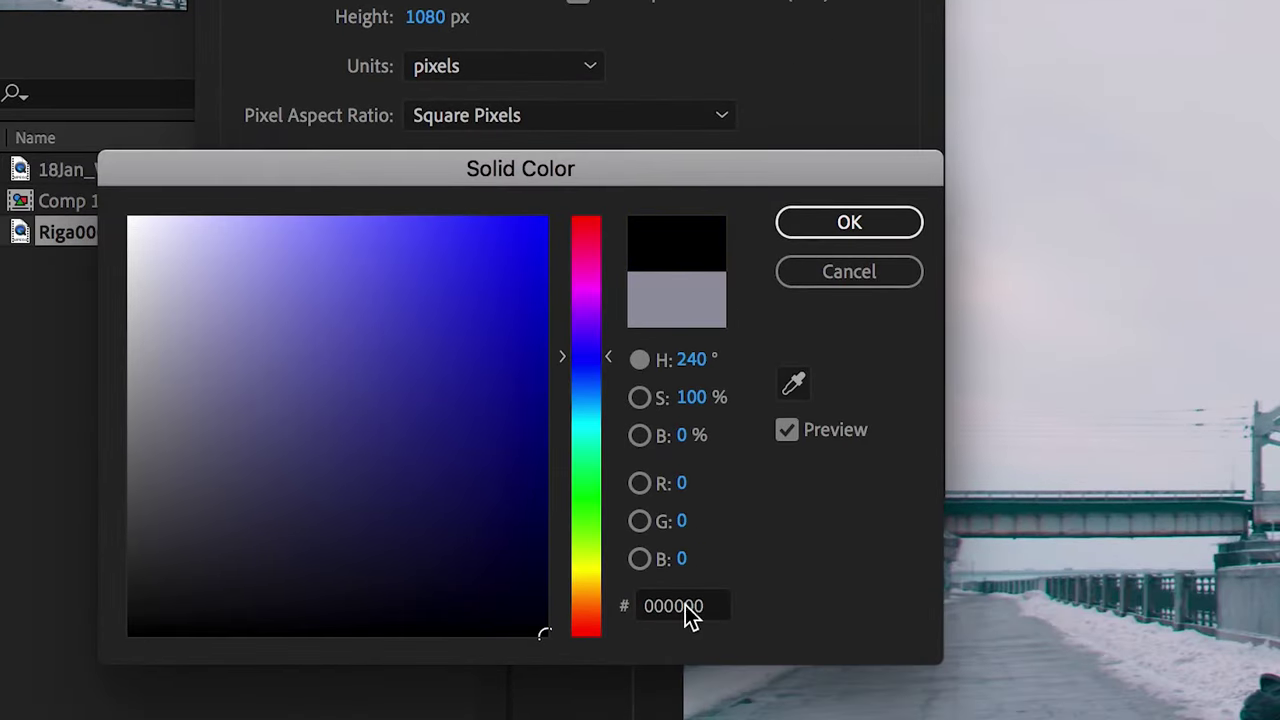
pyautogui.click(864, 220)
pyautogui.click(871, 460)
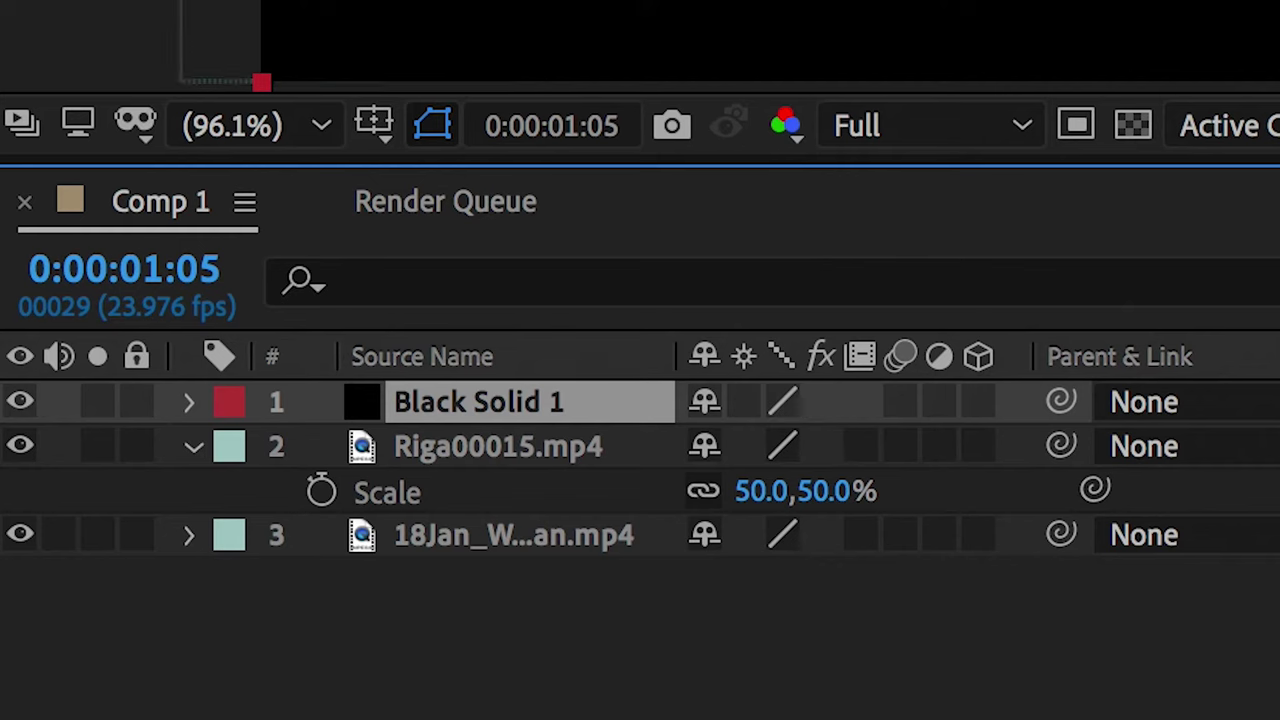
# Apply the Turbulent Displace effect to the masked black solid and set its Complexity to 10
pyautogui.press(',')
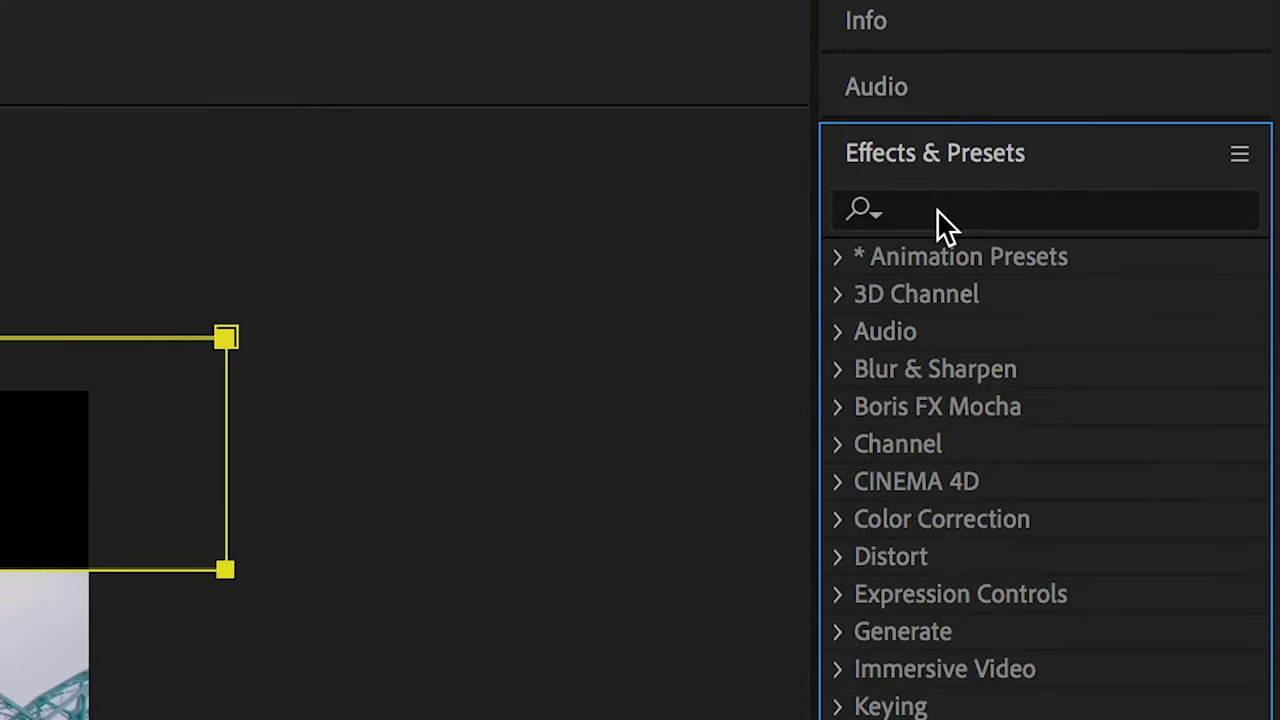
pyautogui.click(950, 212)
pyautogui.write('turb')
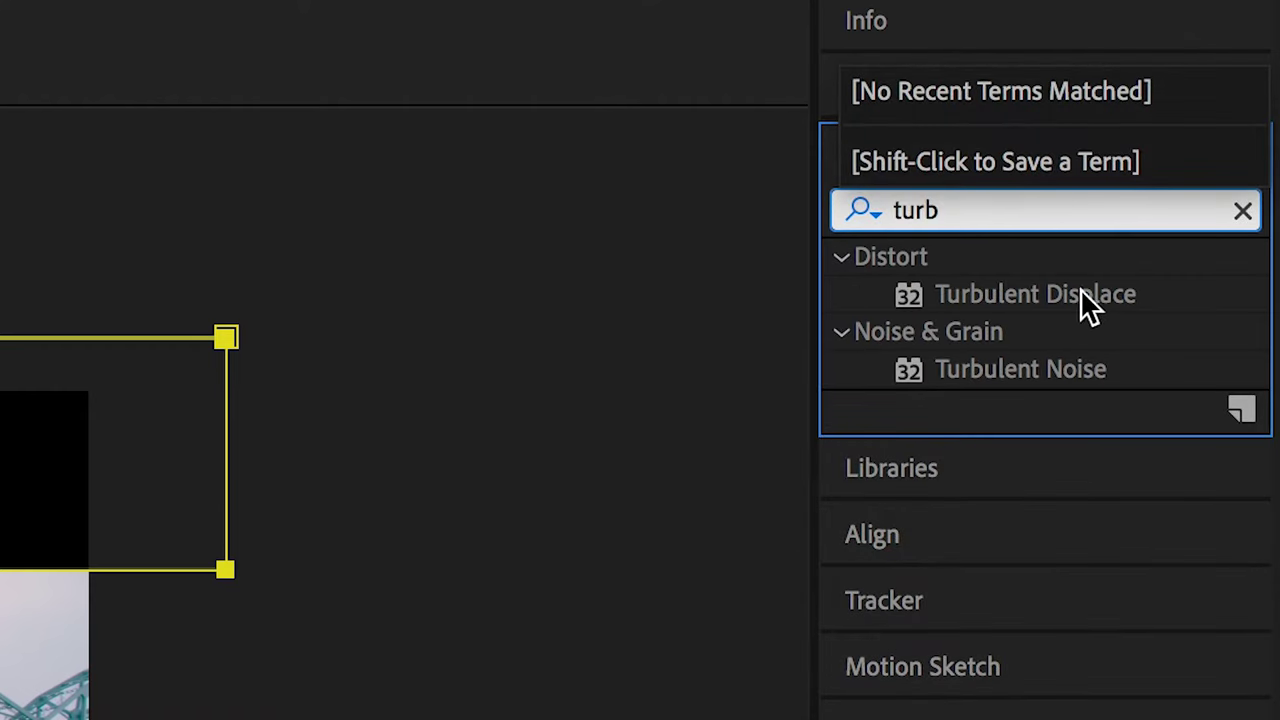
pyautogui.moveTo(1085, 295)
pyautogui.mouseDown()
pyautogui.moveTo(1103, 294)
pyautogui.moveTo(334, 457)
pyautogui.moveTo(677, 483)
pyautogui.mouseUp()
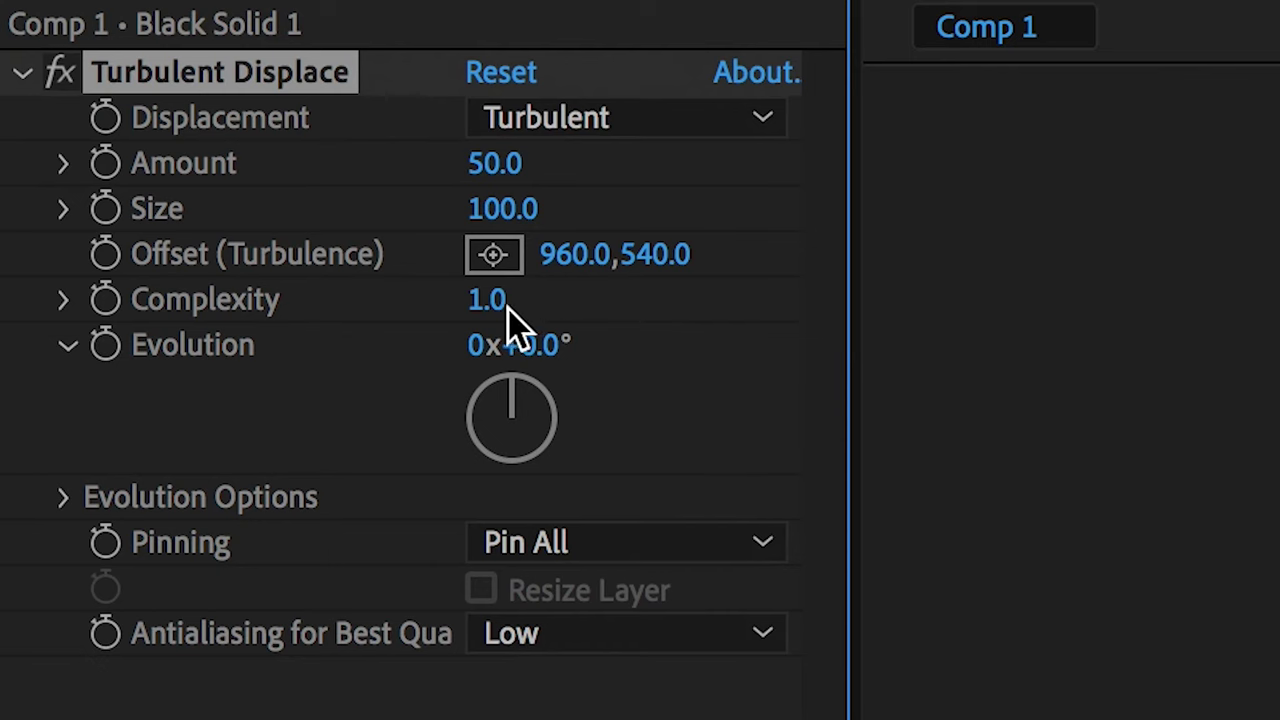
pyautogui.moveTo(505, 302); pyautogui.dragTo(1279, 309)
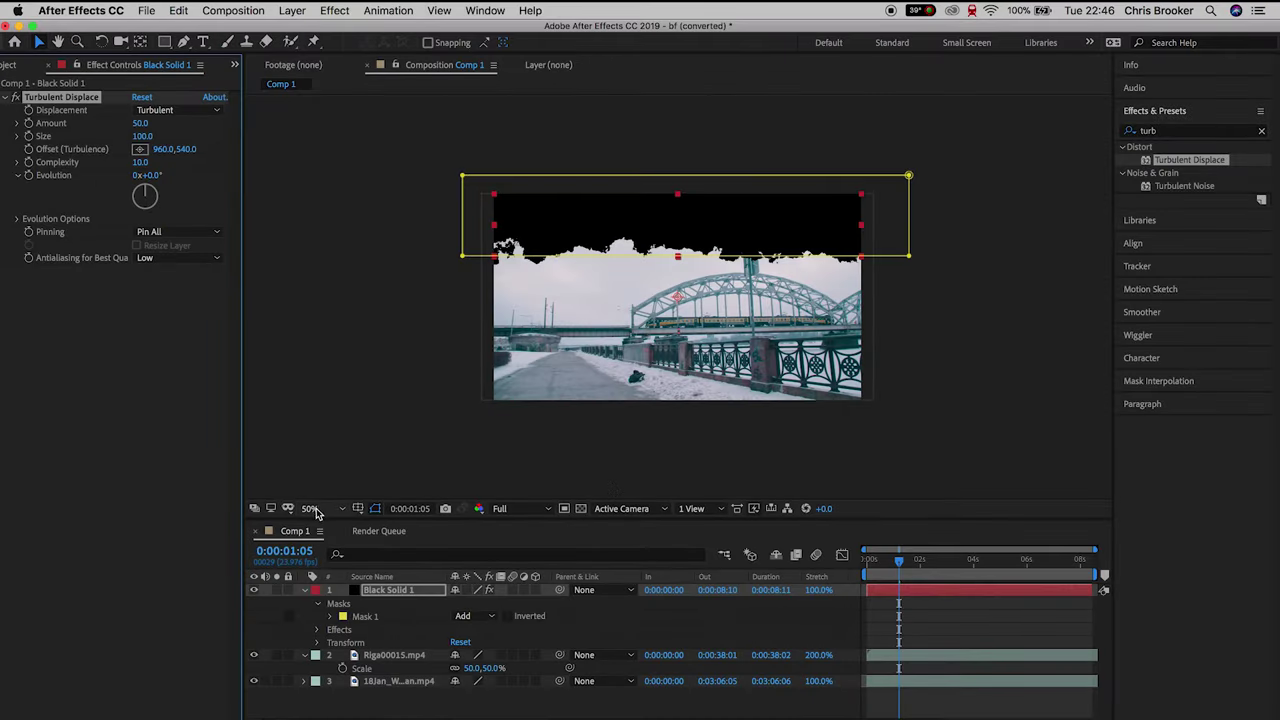
pyautogui.press('/')
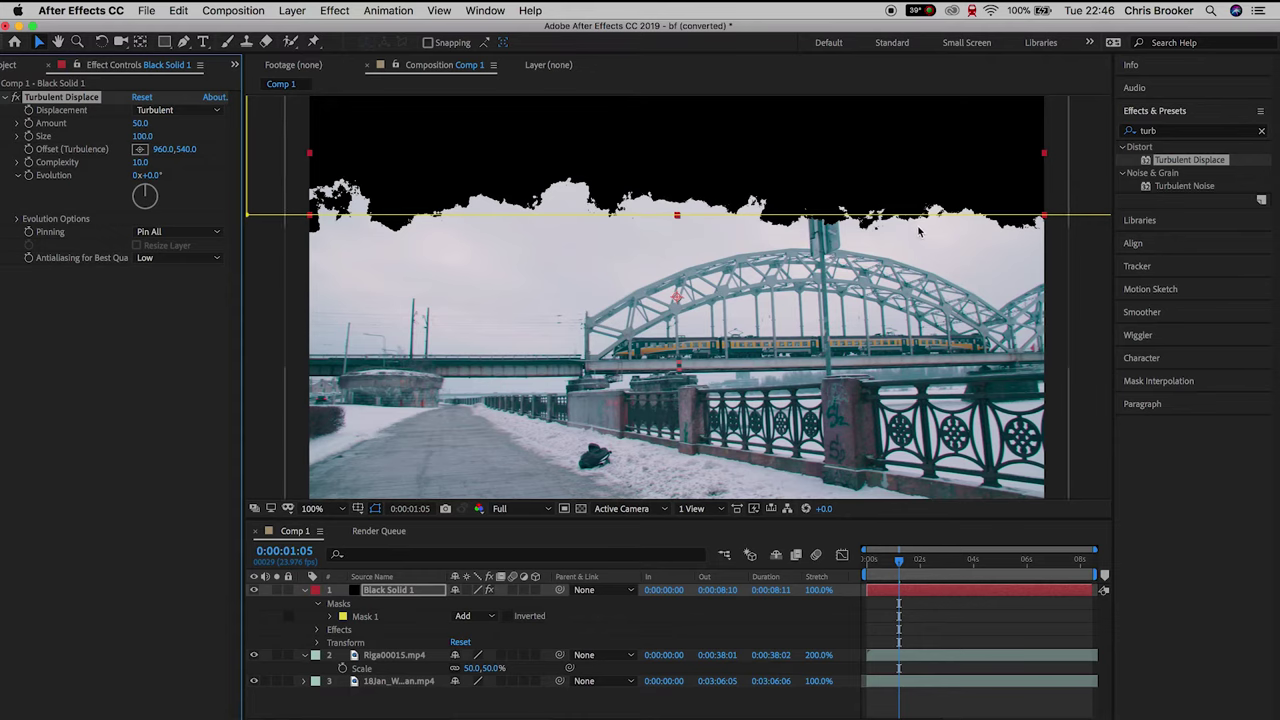
pyautogui.scroll(-3, 700, 200)
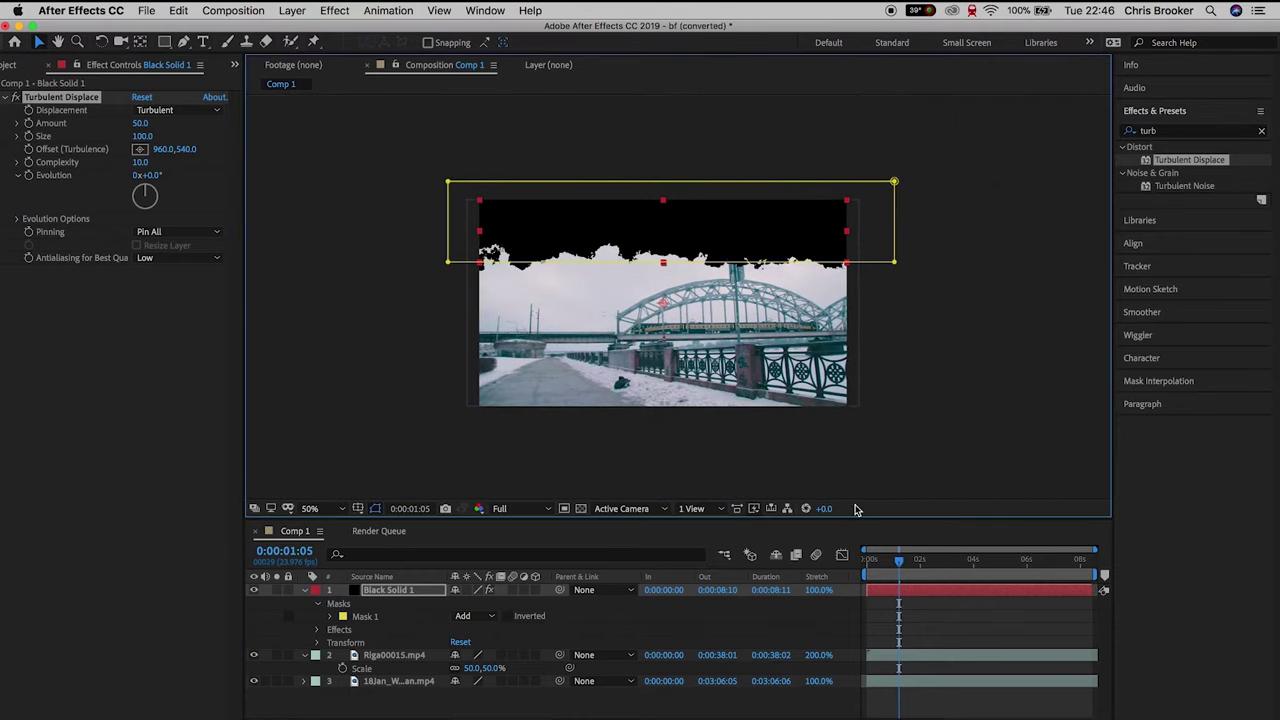
# Keyframe Mask 1's Mask Path at 0:00:00:00 and add a second keyframe at 0:00:00:10
pyautogui.click(332, 617)
pyautogui.moveTo(899, 563); pyautogui.dragTo(866, 563)
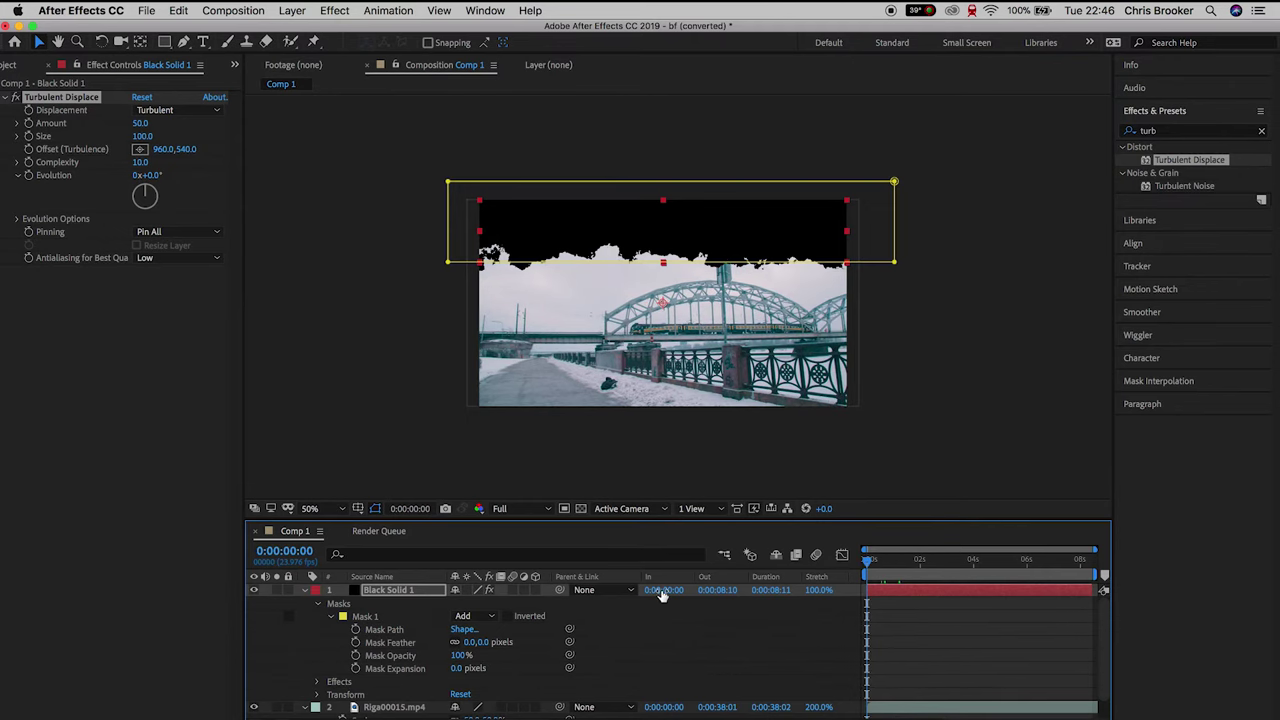
pyautogui.click(356, 632)
pyautogui.click(916, 668)
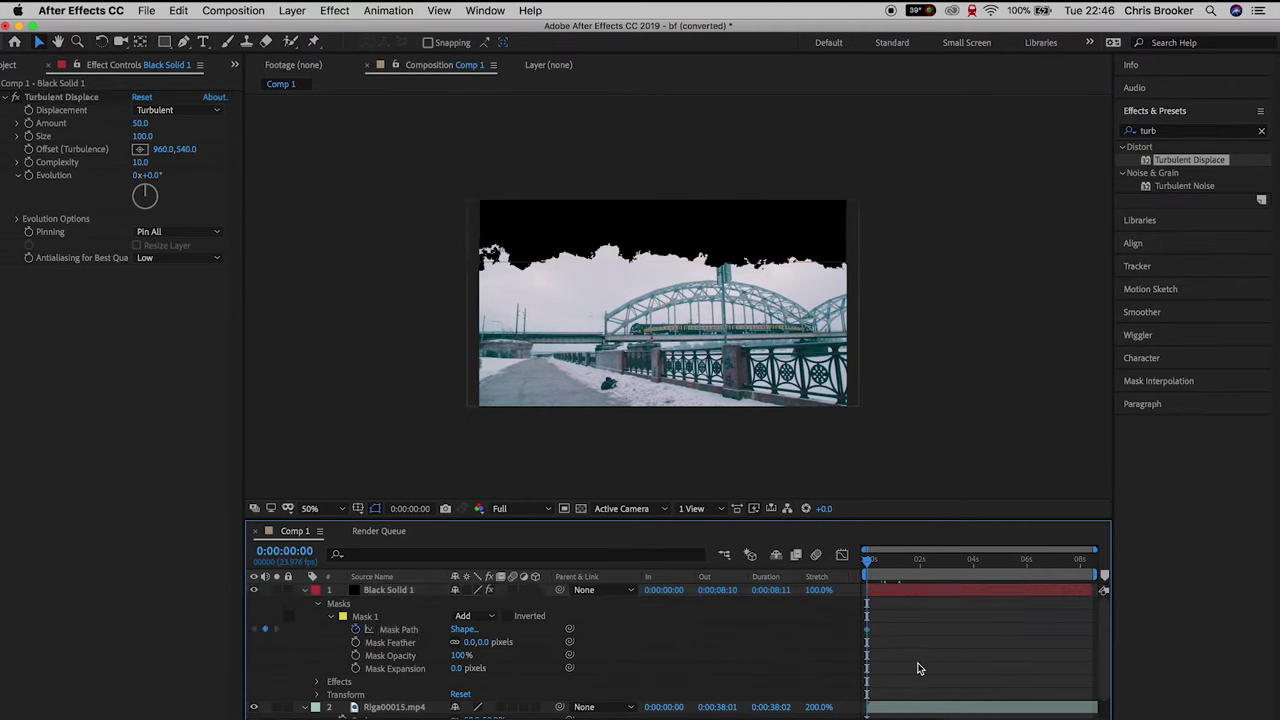
pyautogui.scroll(5, 924, 664)
pyautogui.moveTo(880, 562); pyautogui.dragTo(956, 566)
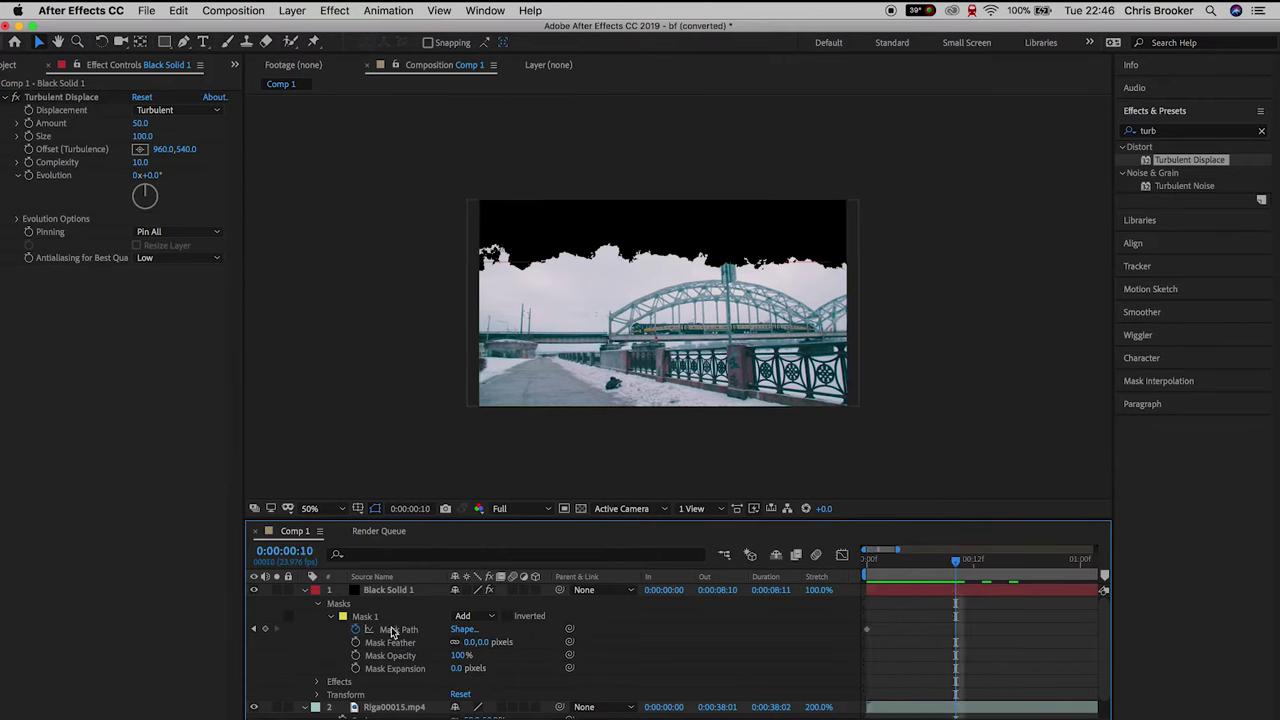
pyautogui.click(266, 630)
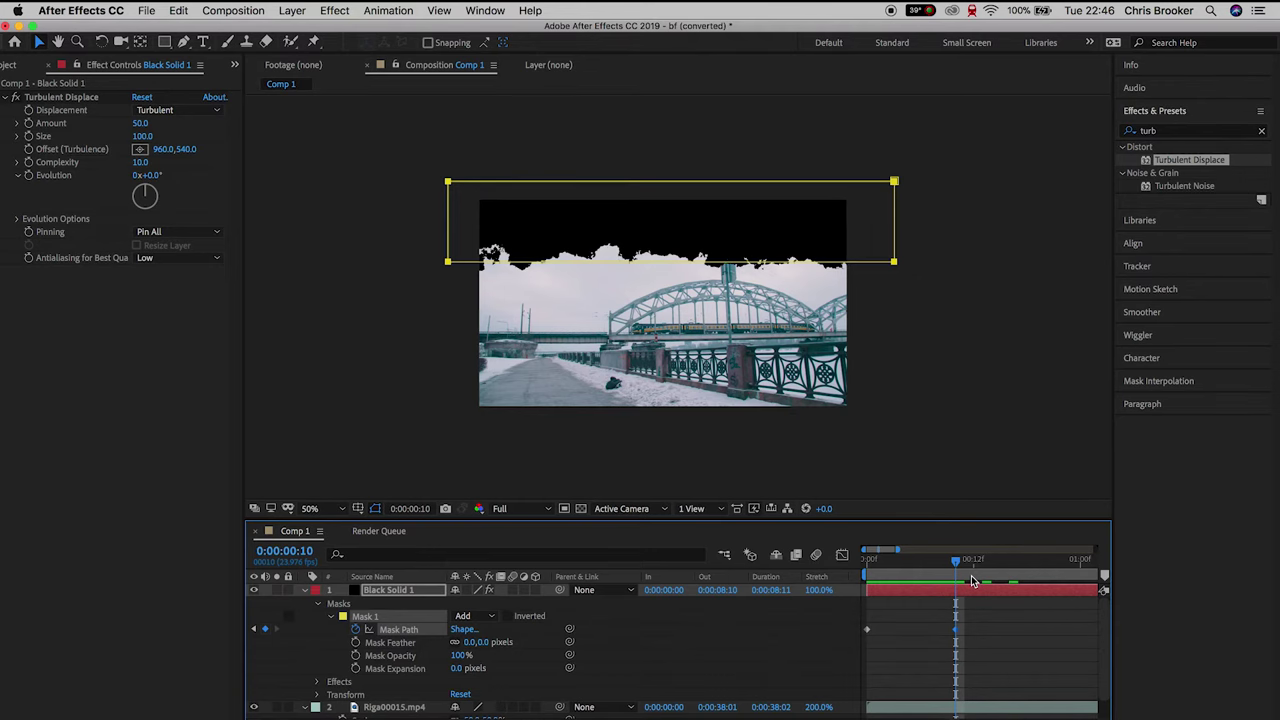
# Reshape Mask 1 at its first Mask Path keyframe by moving the lower corner points, and preview the animation
pyautogui.press('Home')
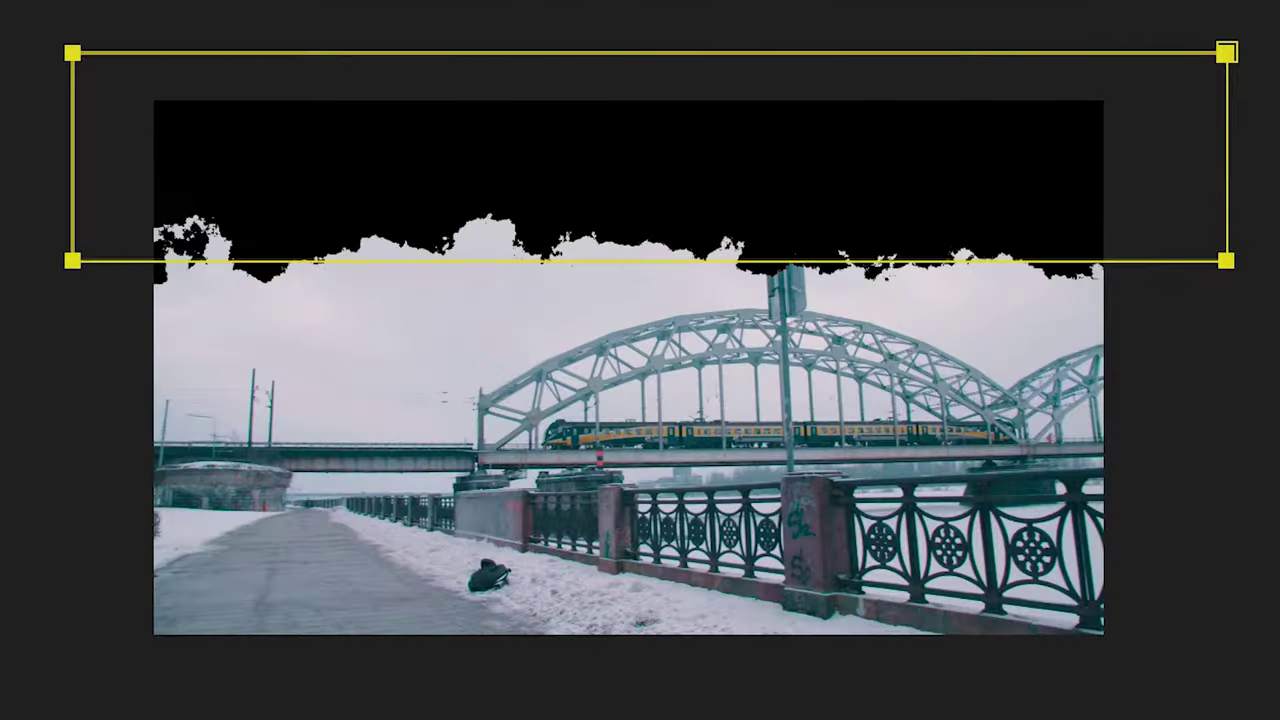
pyautogui.click(928, 262)
pyautogui.moveTo(894, 261); pyautogui.dragTo(878, 261)
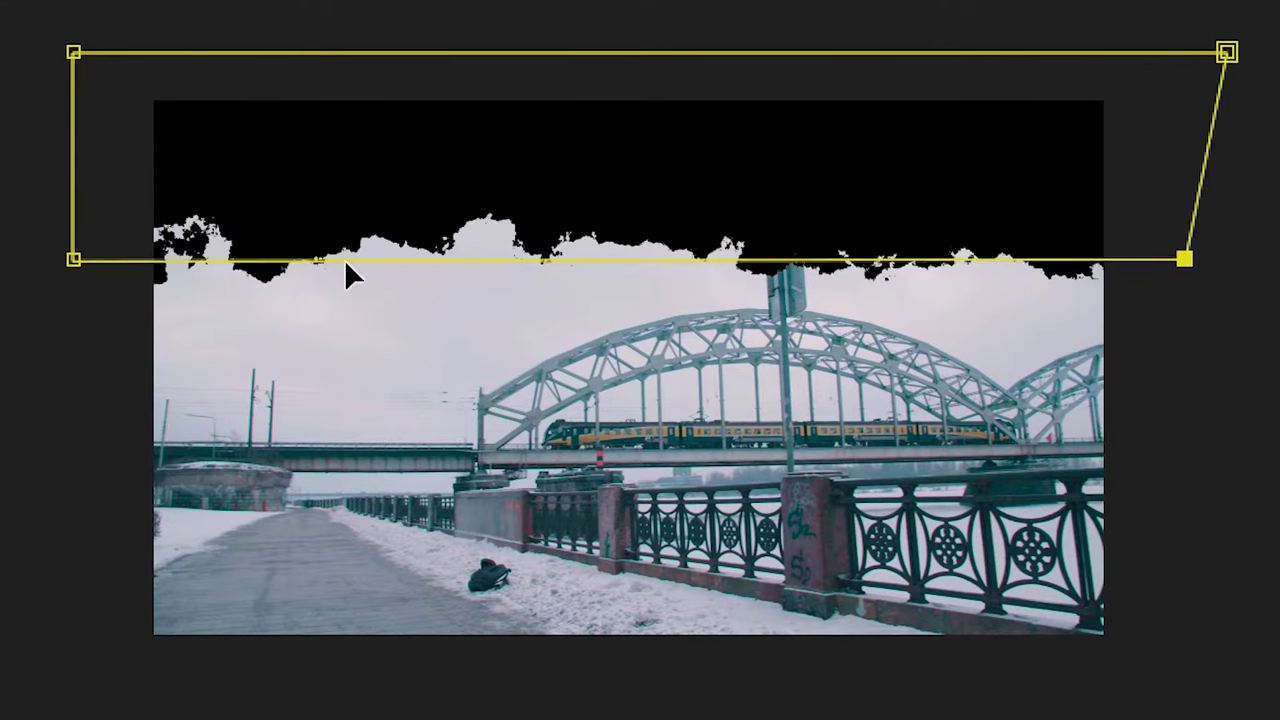
pyautogui.moveTo(345, 263); pyautogui.dragTo(68, 277)
pyautogui.click(1226, 54)
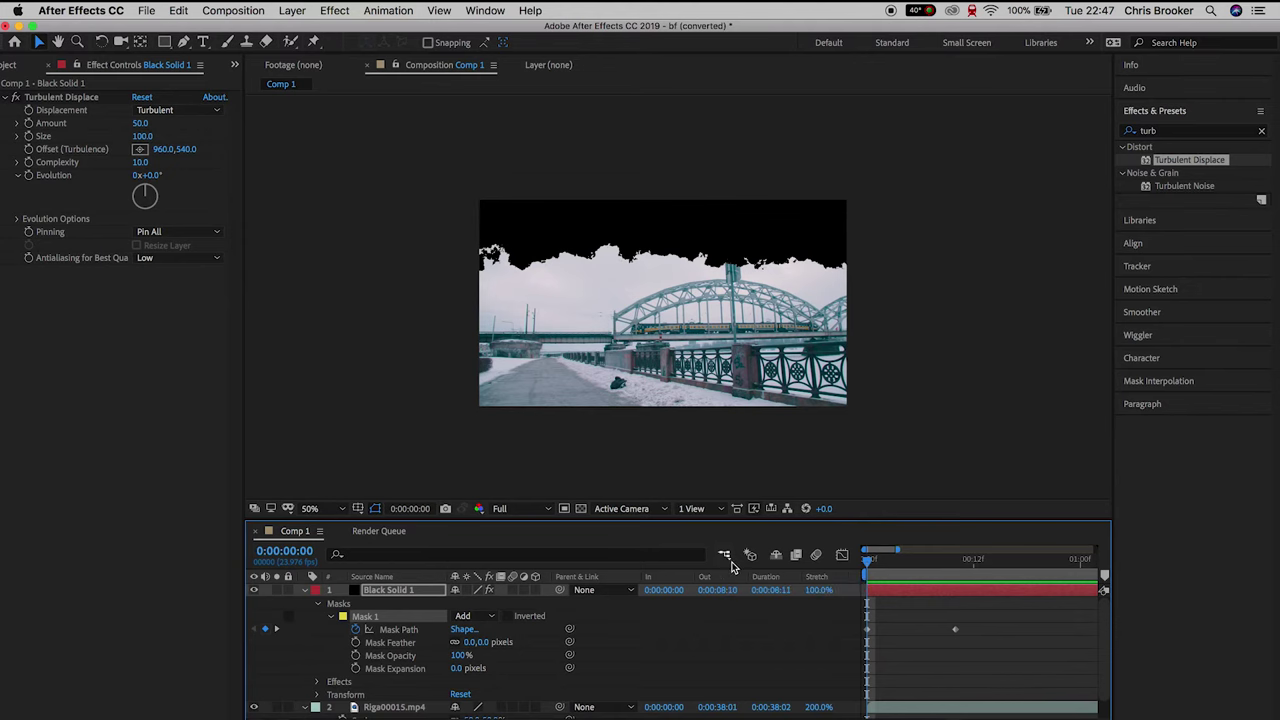
pyautogui.press('space')
# Draw a second rectangular mask on the black solid, wider than the frame and overlapping the first mask's lower edge
pyautogui.click(903, 591)
pyautogui.press('-')
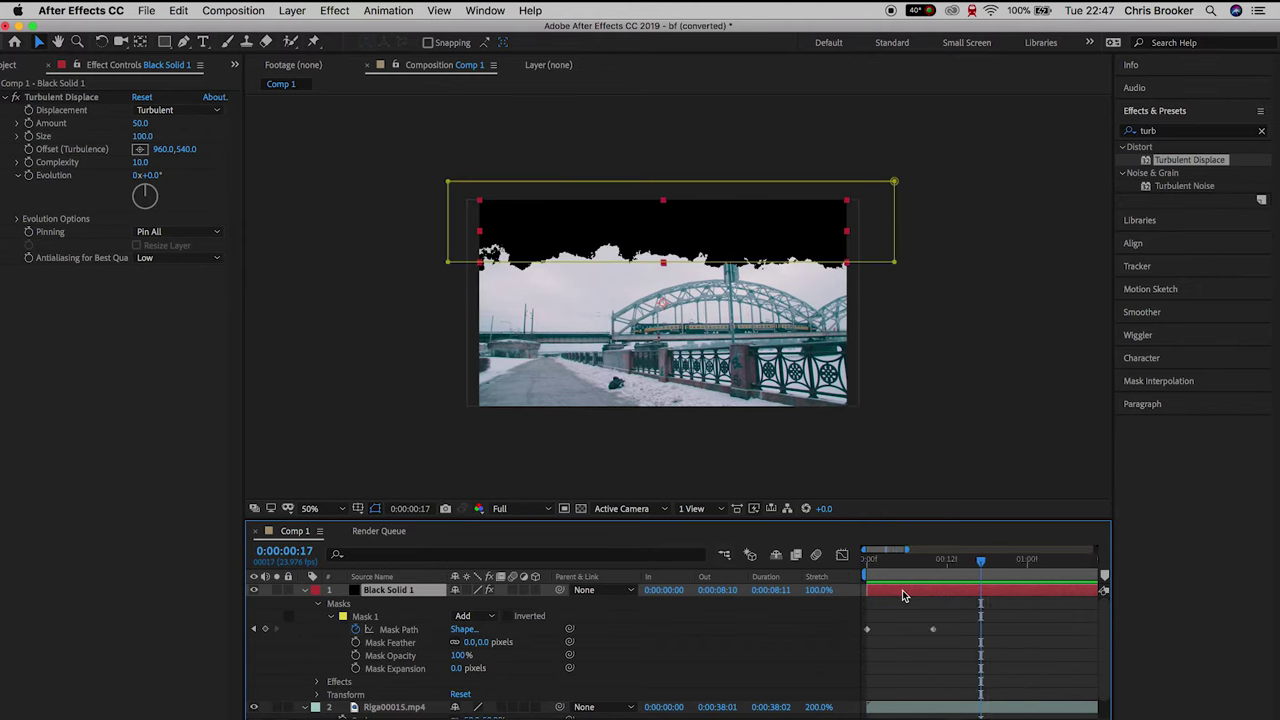
pyautogui.press('-')
pyautogui.press('-')
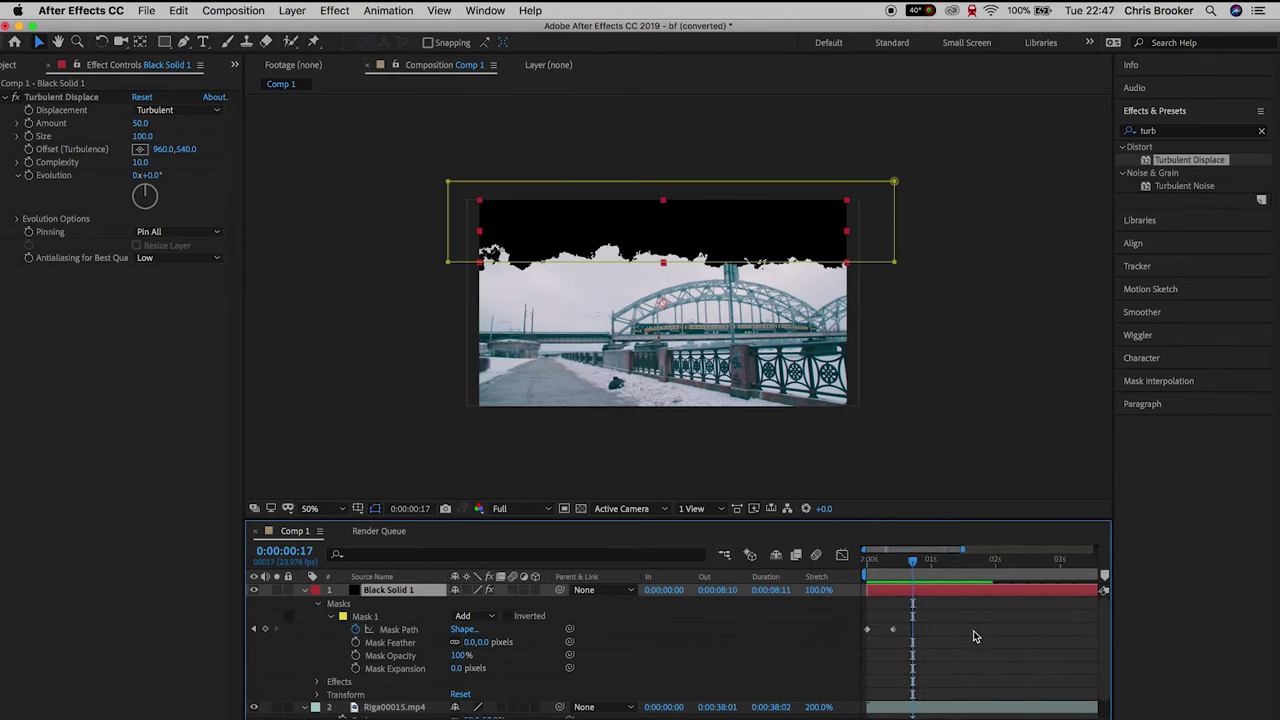
pyautogui.click(330, 618)
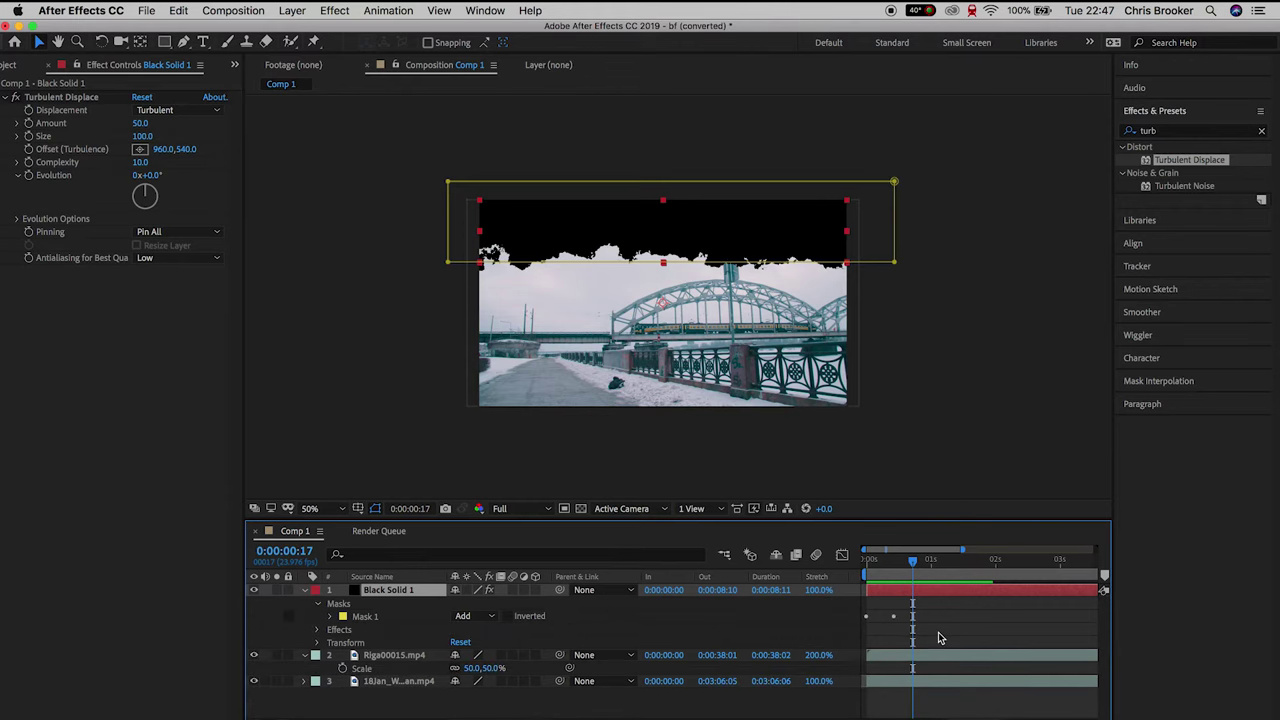
pyautogui.click(938, 634)
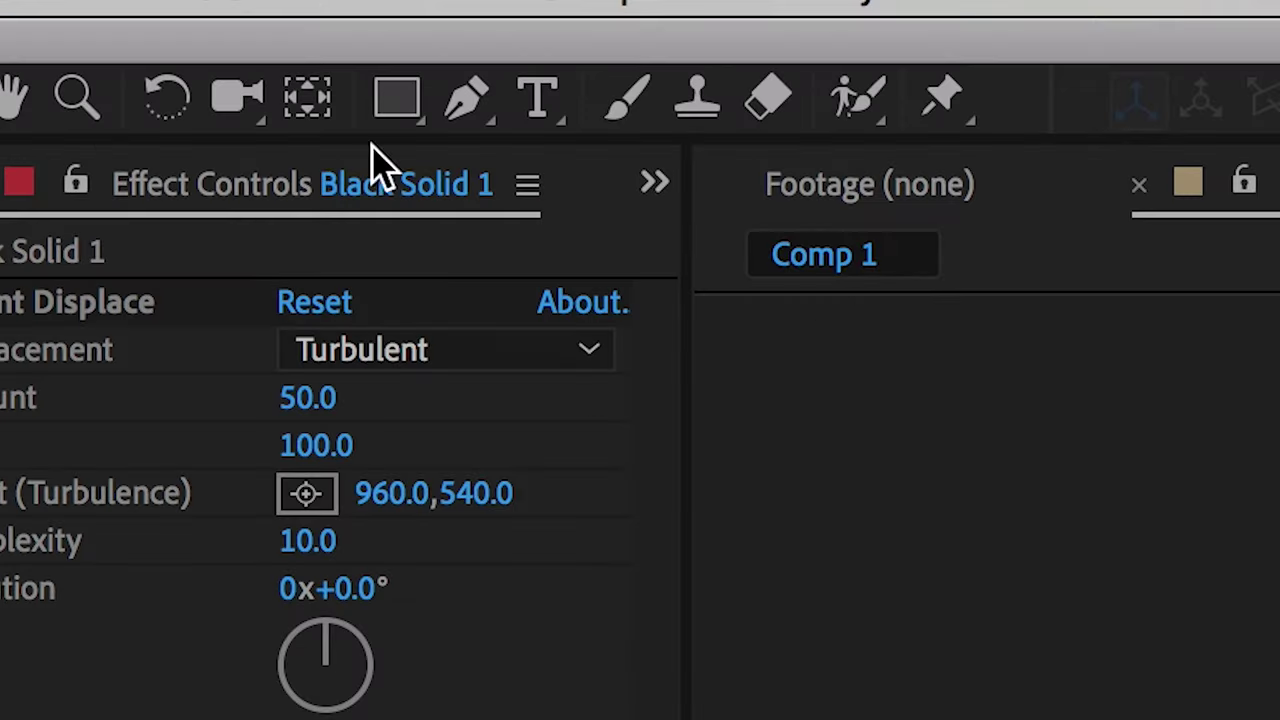
pyautogui.click(397, 97)
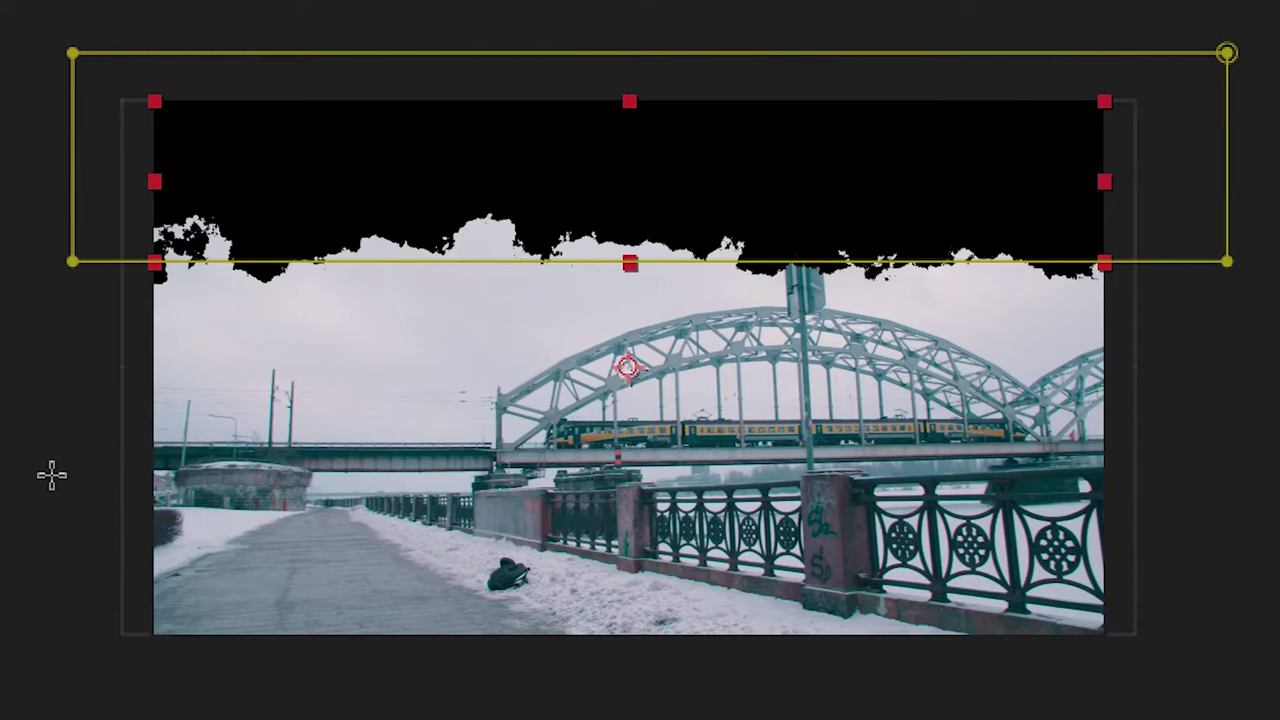
pyautogui.moveTo(51, 474); pyautogui.dragTo(947, 276)
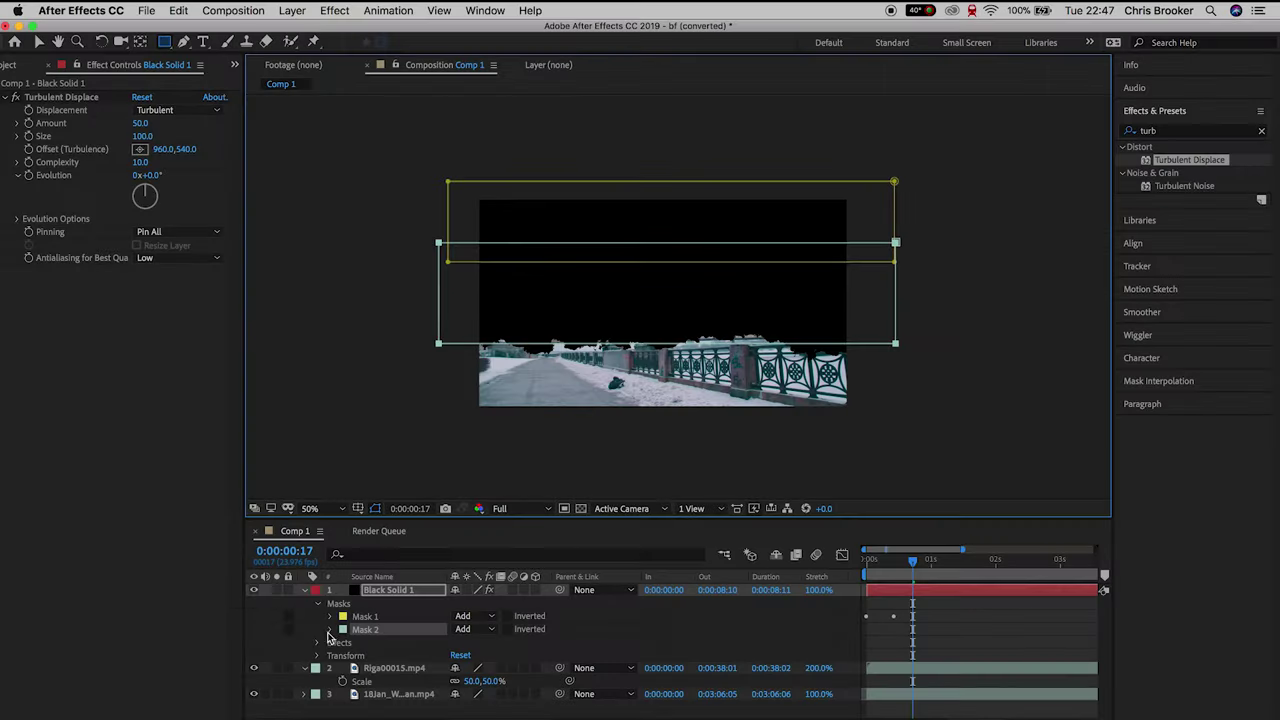
# Keyframe Mask 2's Mask Path at 0:00:00:14 and 0:00:00:22, and return to the first of these keyframes
pyautogui.click(905, 567)
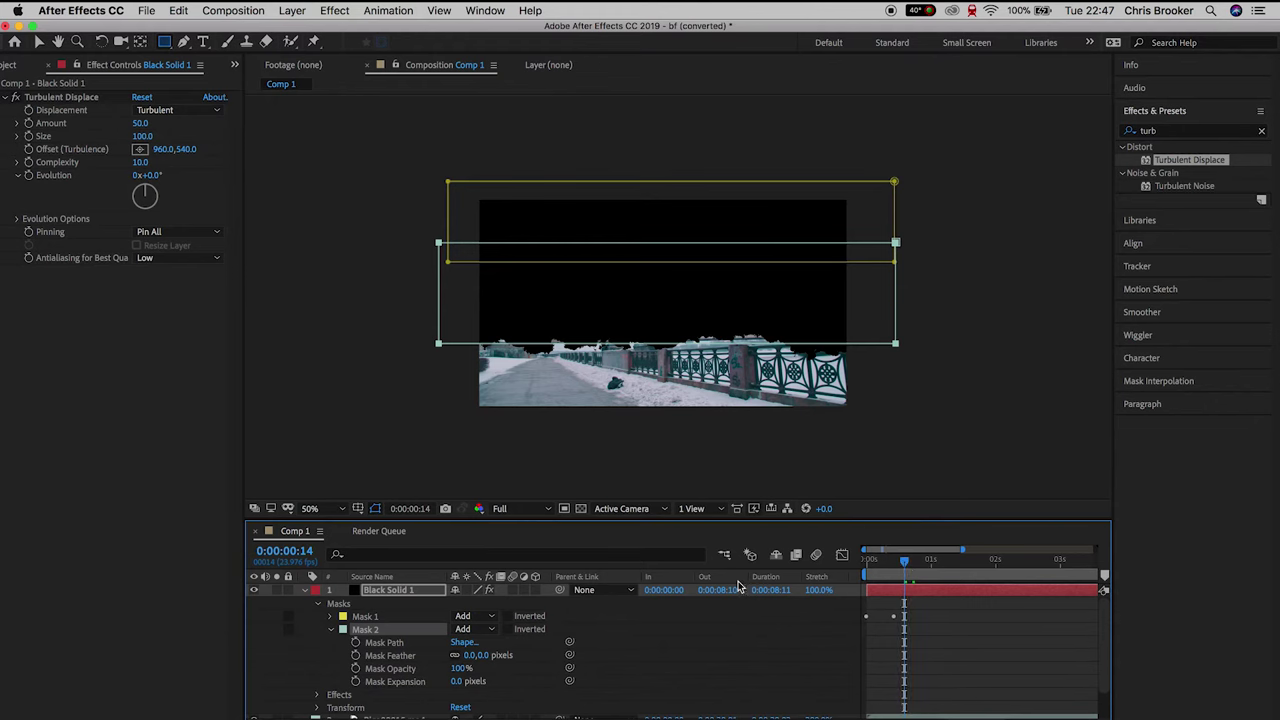
pyautogui.click(355, 642)
pyautogui.click(992, 674)
pyautogui.press('=')
pyautogui.press('=')
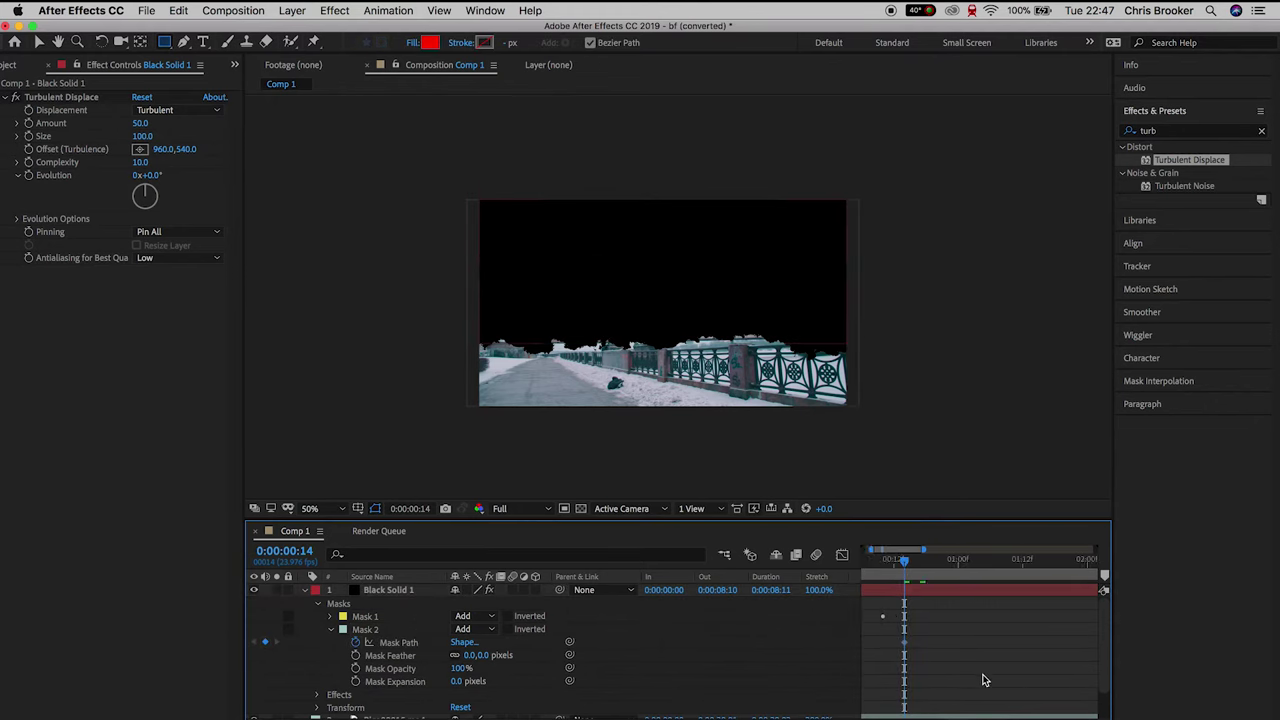
pyautogui.moveTo(928, 568); pyautogui.dragTo(991, 565)
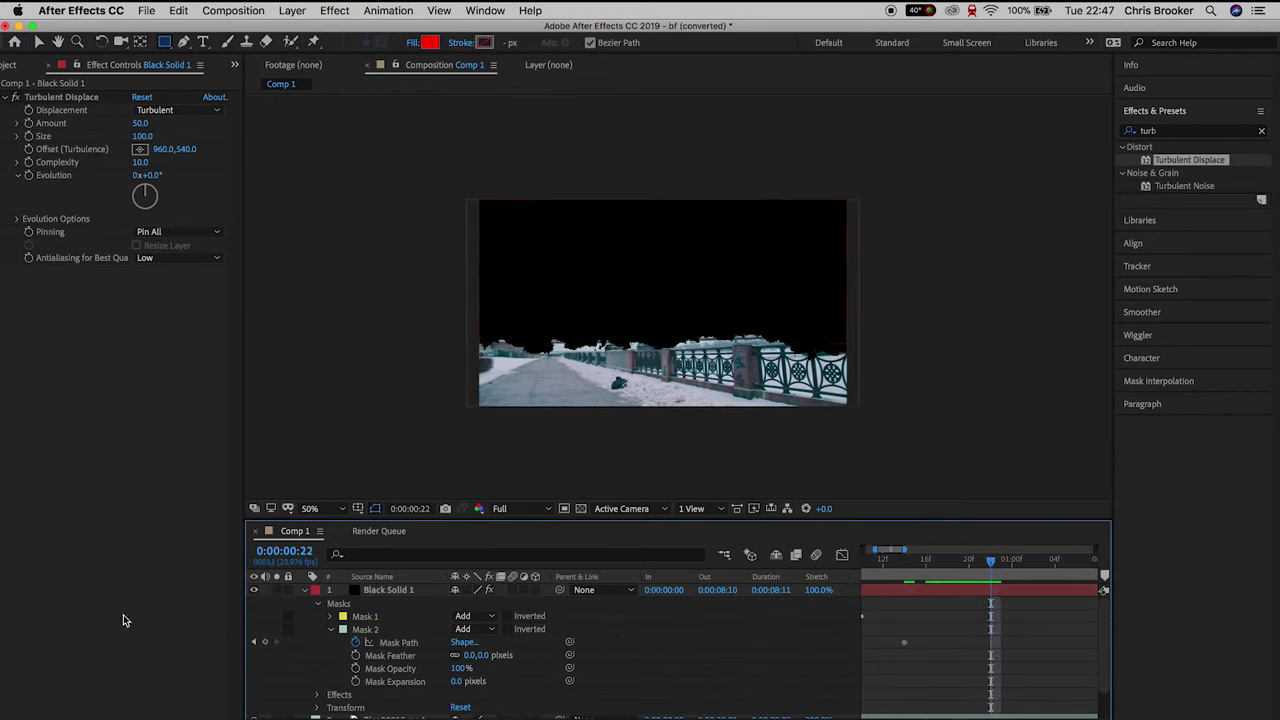
pyautogui.click(265, 641)
pyautogui.click(904, 566)
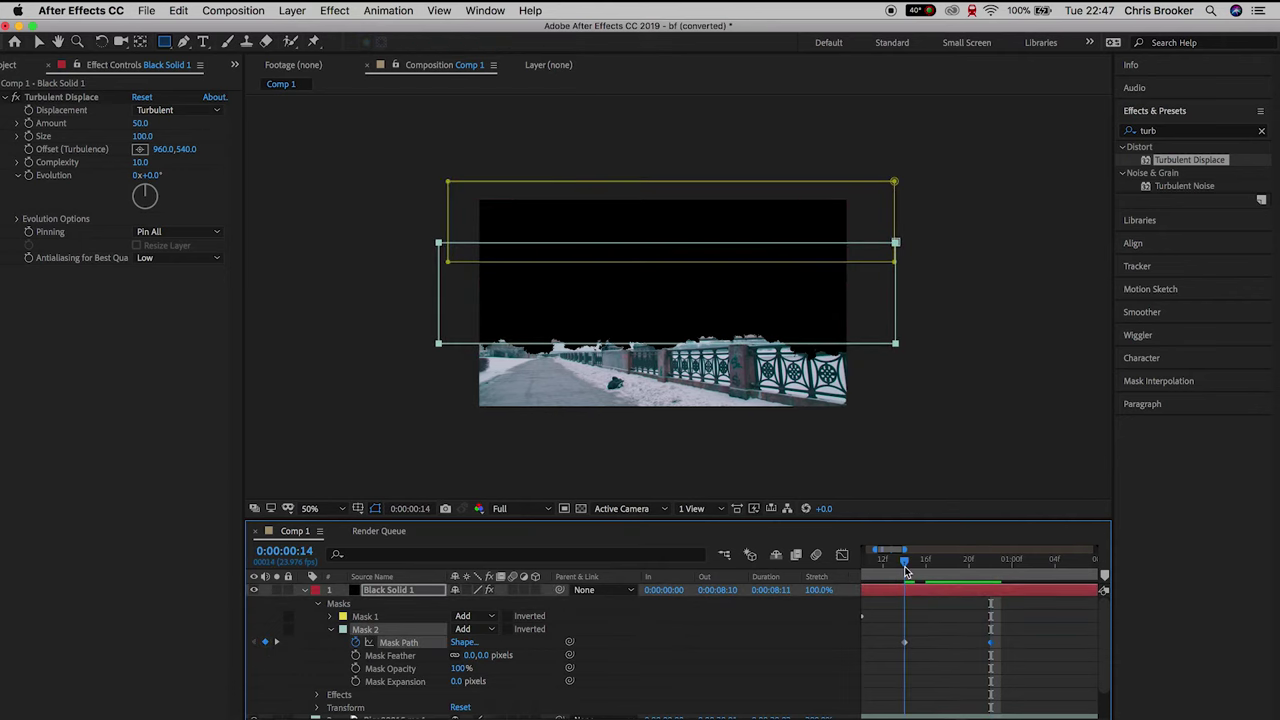
# Reshape Mask 2 at its 0:00:00:14 Mask Path keyframe so it starts beyond the frame's right edge, and preview the animation
pyautogui.click(904, 643)
pyautogui.click(39, 42)
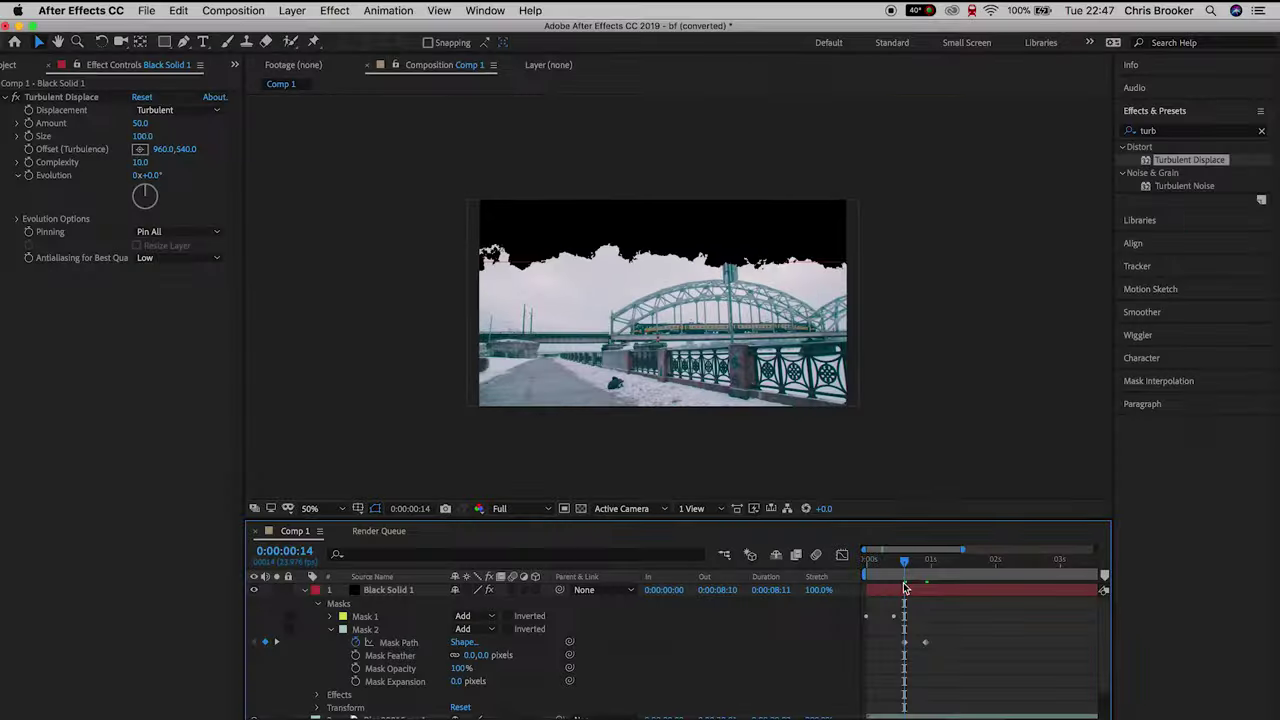
pyautogui.moveTo(904, 564); pyautogui.dragTo(856, 572)
pyautogui.press('space')
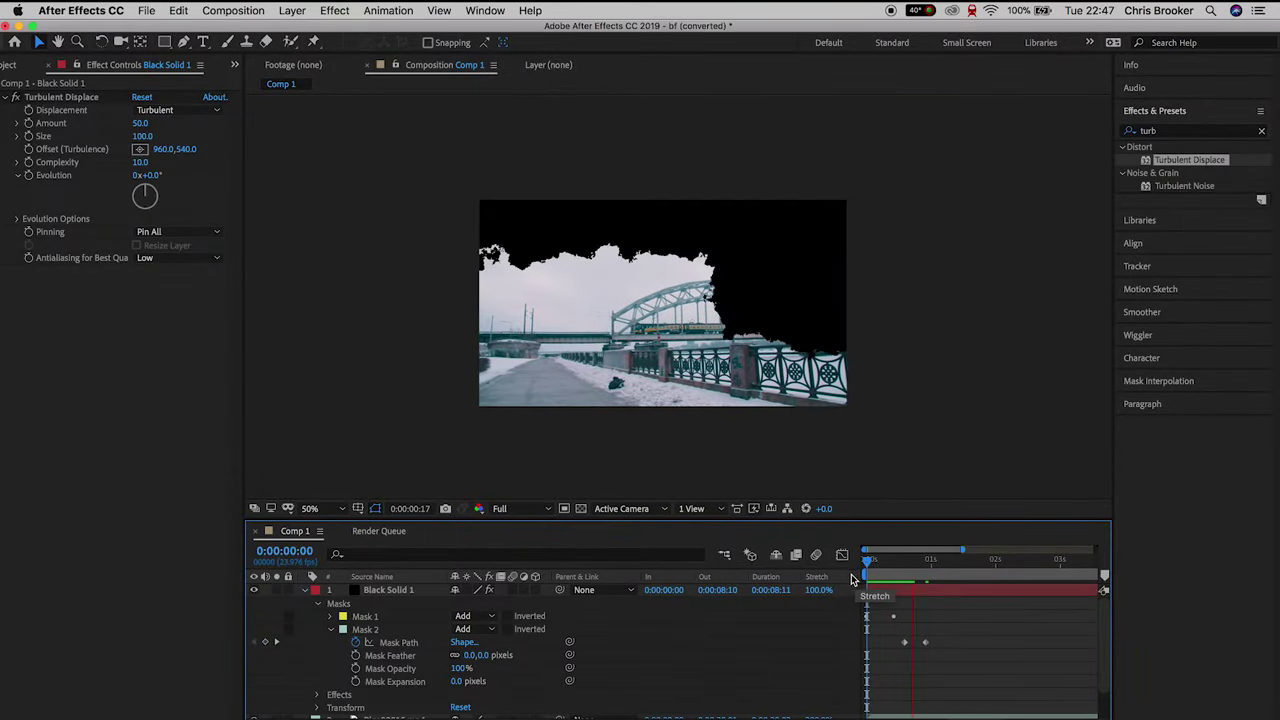
pyautogui.click(914, 566)
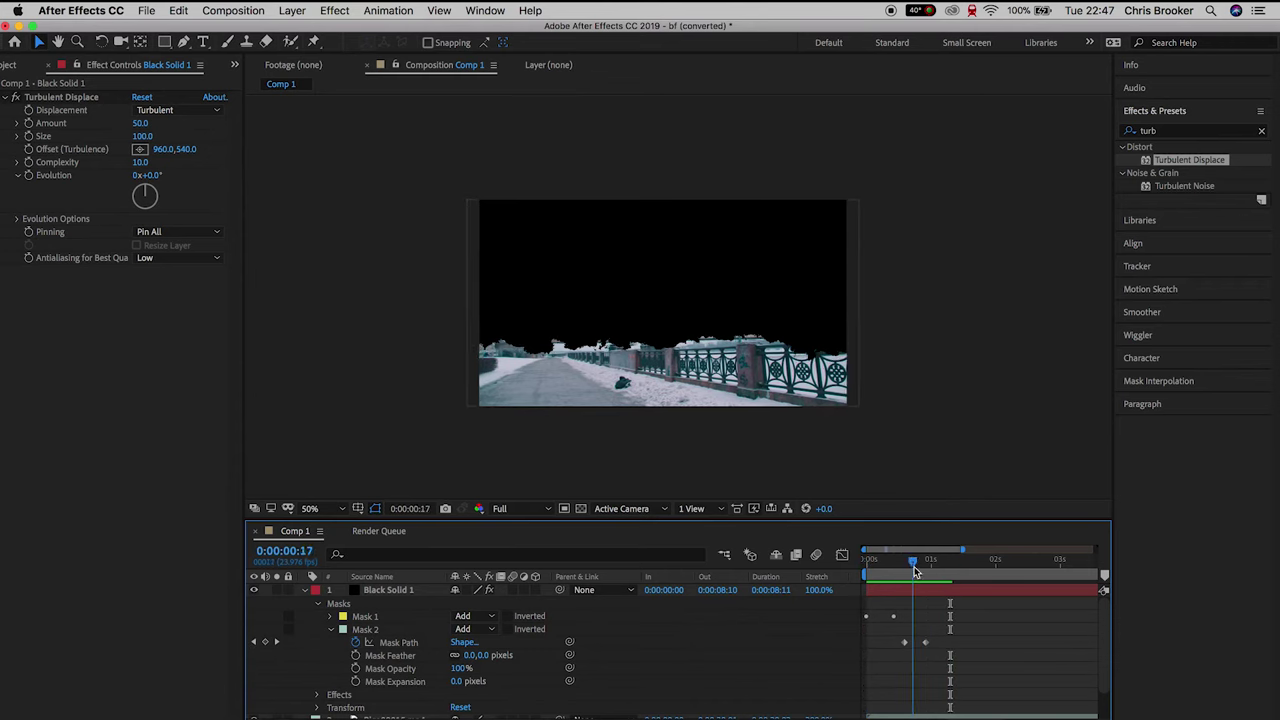
# At 0:00:01:01, draw a third rectangular mask on the black solid, covering the frame's bottom and overlapping Mask 2's lower edge
pyautogui.click(932, 568)
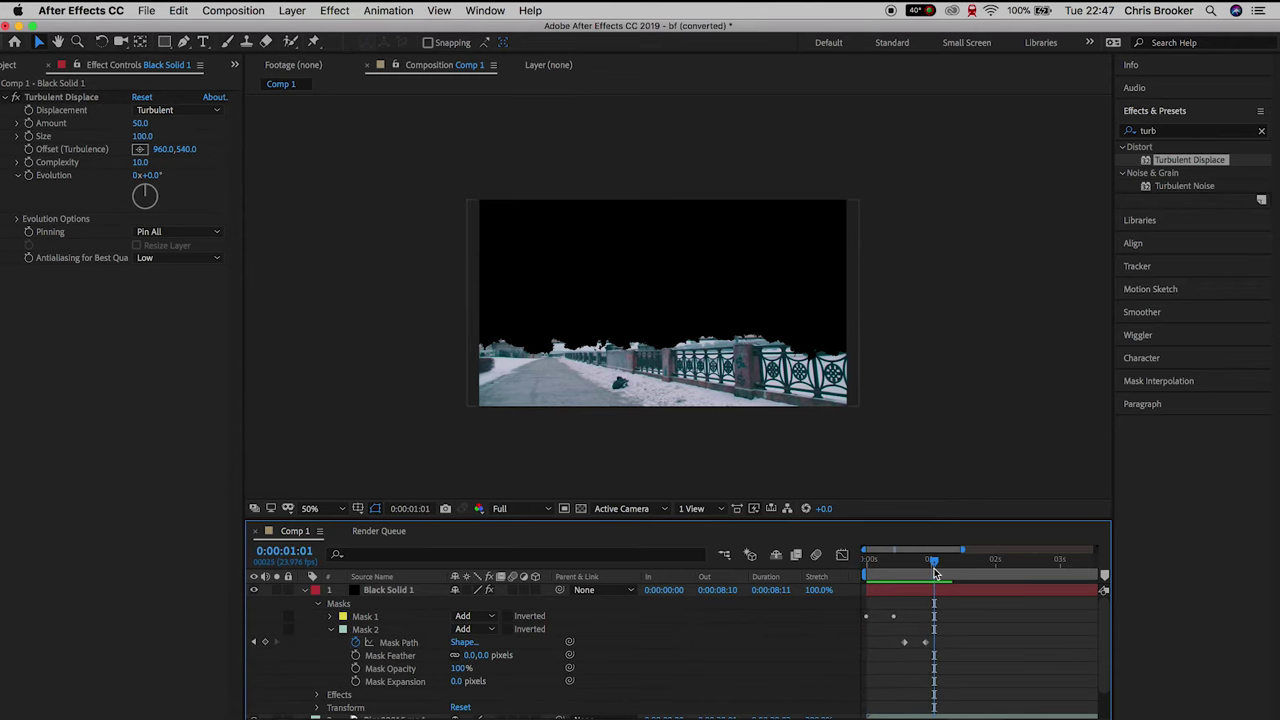
pyautogui.click(389, 592)
pyautogui.click(165, 42)
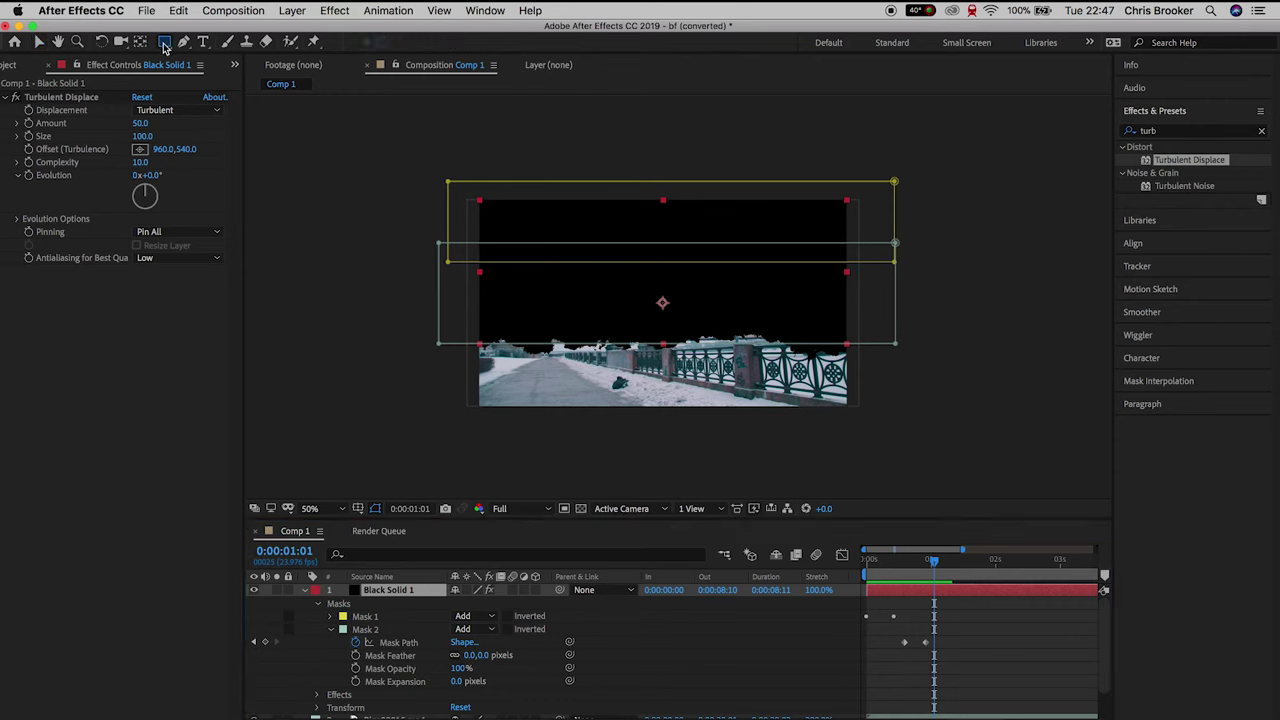
pyautogui.moveTo(455, 420); pyautogui.dragTo(885, 335)
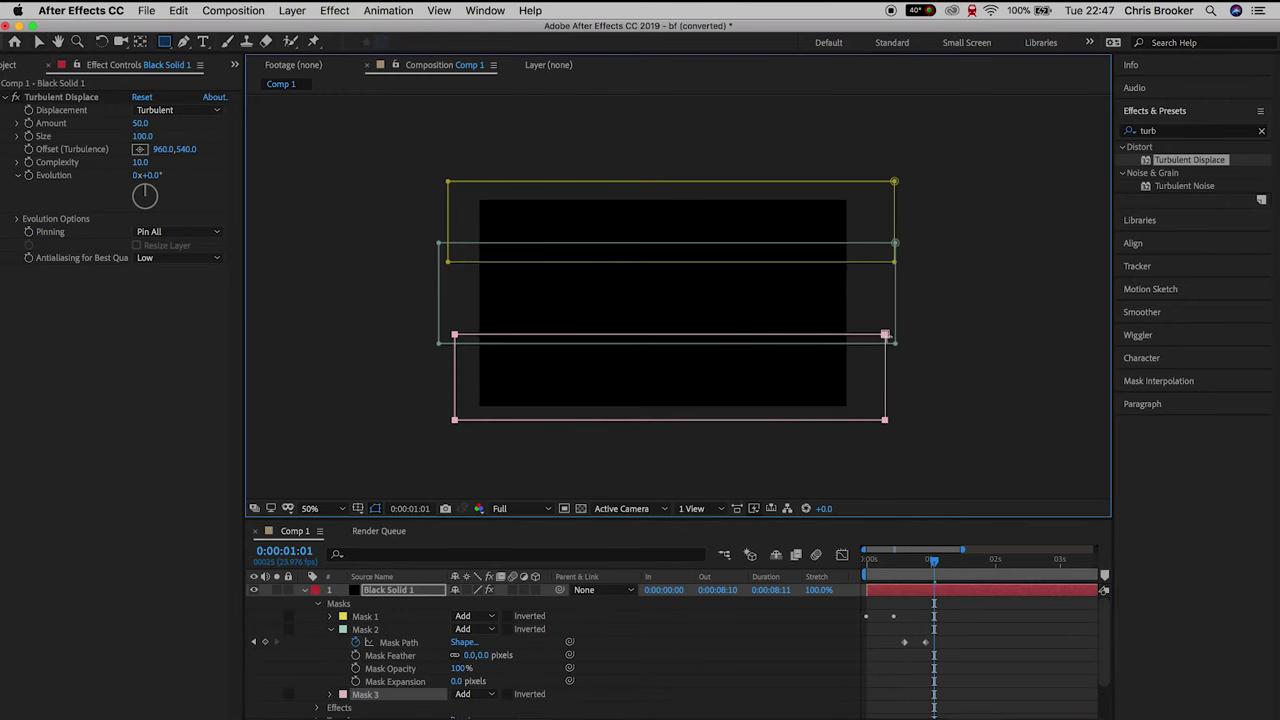
# Keyframe Mask 3's Mask Path at 0:00:01:01 and add a second keyframe at 0:00:01:07
pyautogui.click(333, 695)
pyautogui.scroll(-1, 337, 705)
pyautogui.click(355, 673)
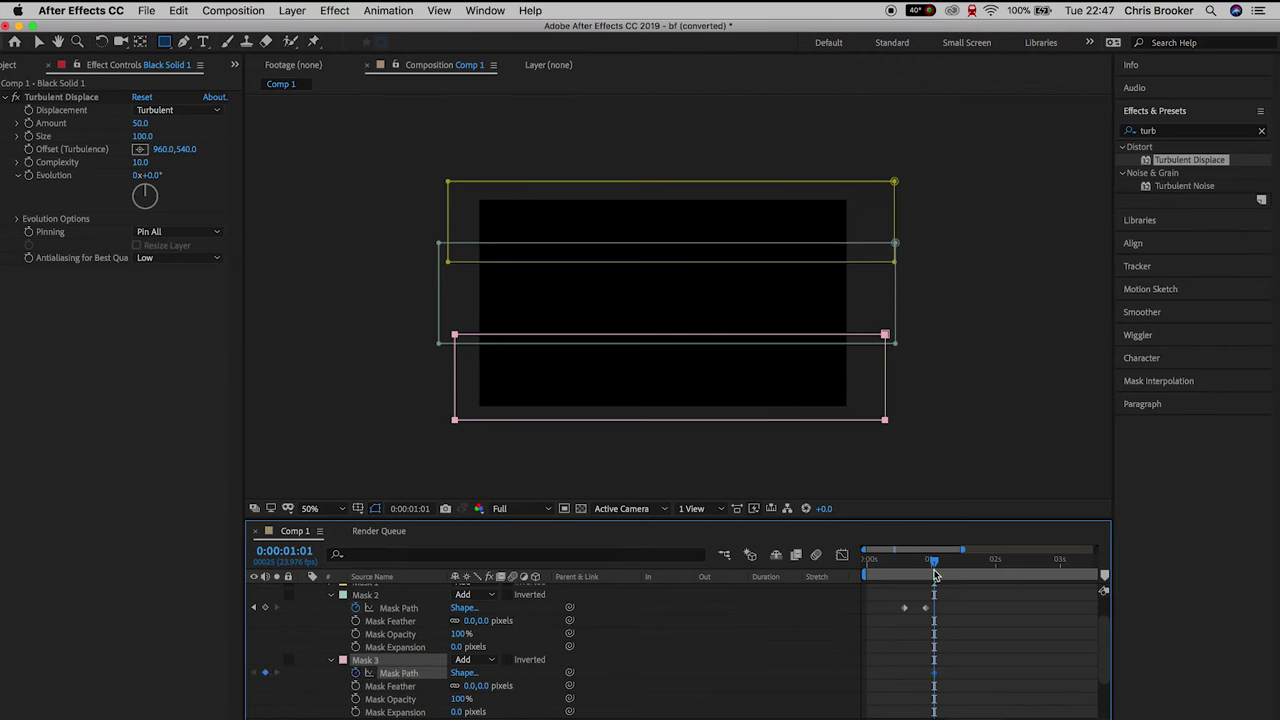
pyautogui.click(955, 606)
pyautogui.press('=')
pyautogui.press('=')
pyautogui.moveTo(958, 565); pyautogui.dragTo(997, 566)
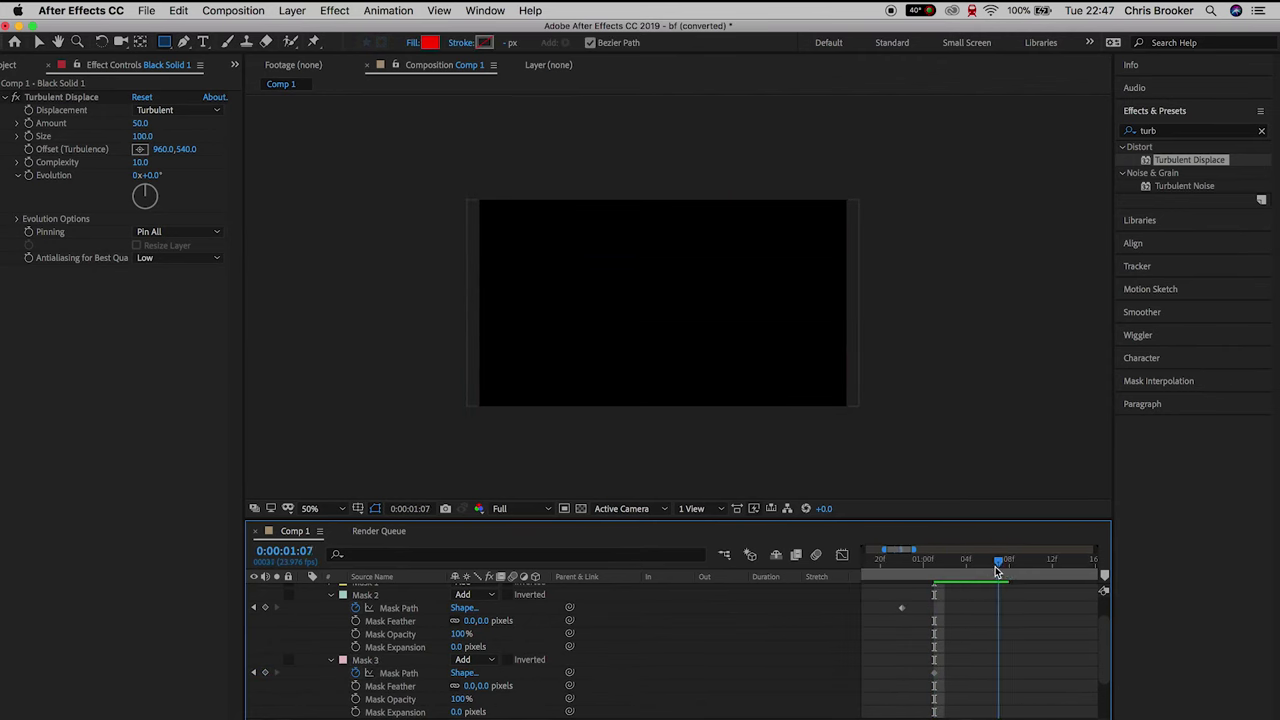
pyautogui.click(265, 672)
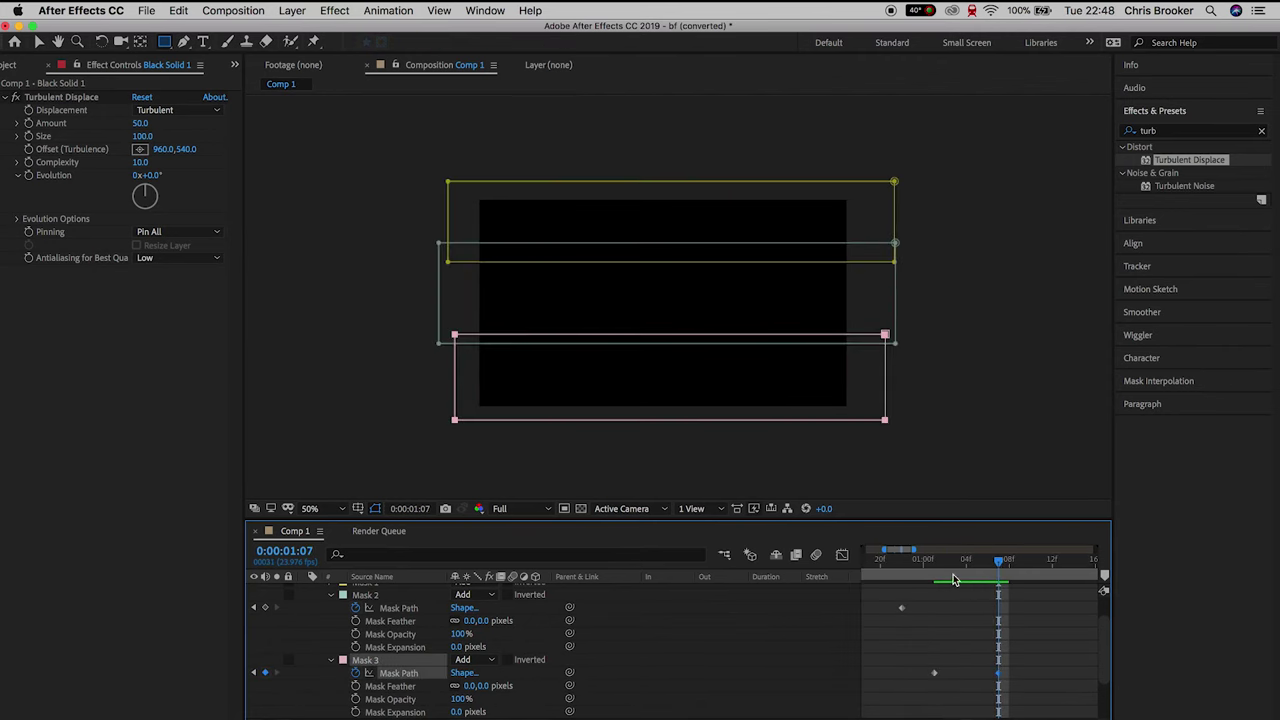
# Reshape Mask 3 at its 0:00:01:01 Mask Path keyframe so it starts outside the frame
pyautogui.moveTo(955, 580); pyautogui.dragTo(904, 573)
pyautogui.press('-')
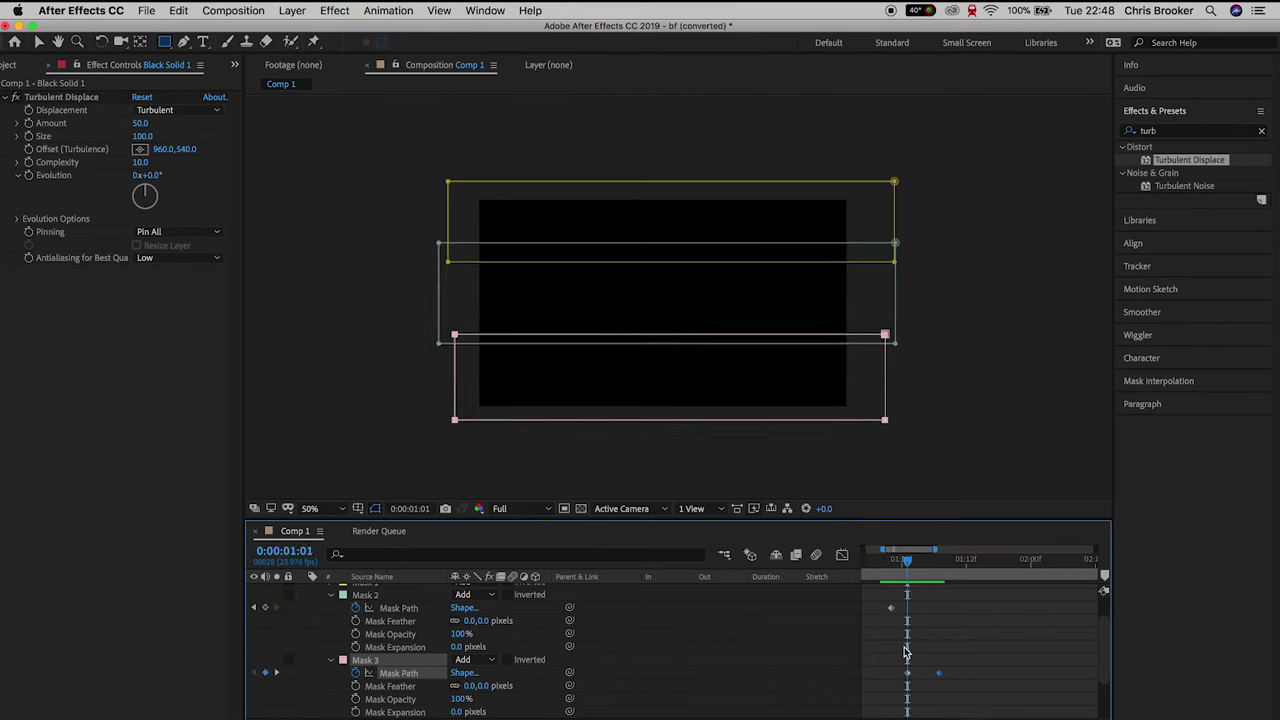
pyautogui.click(36, 40)
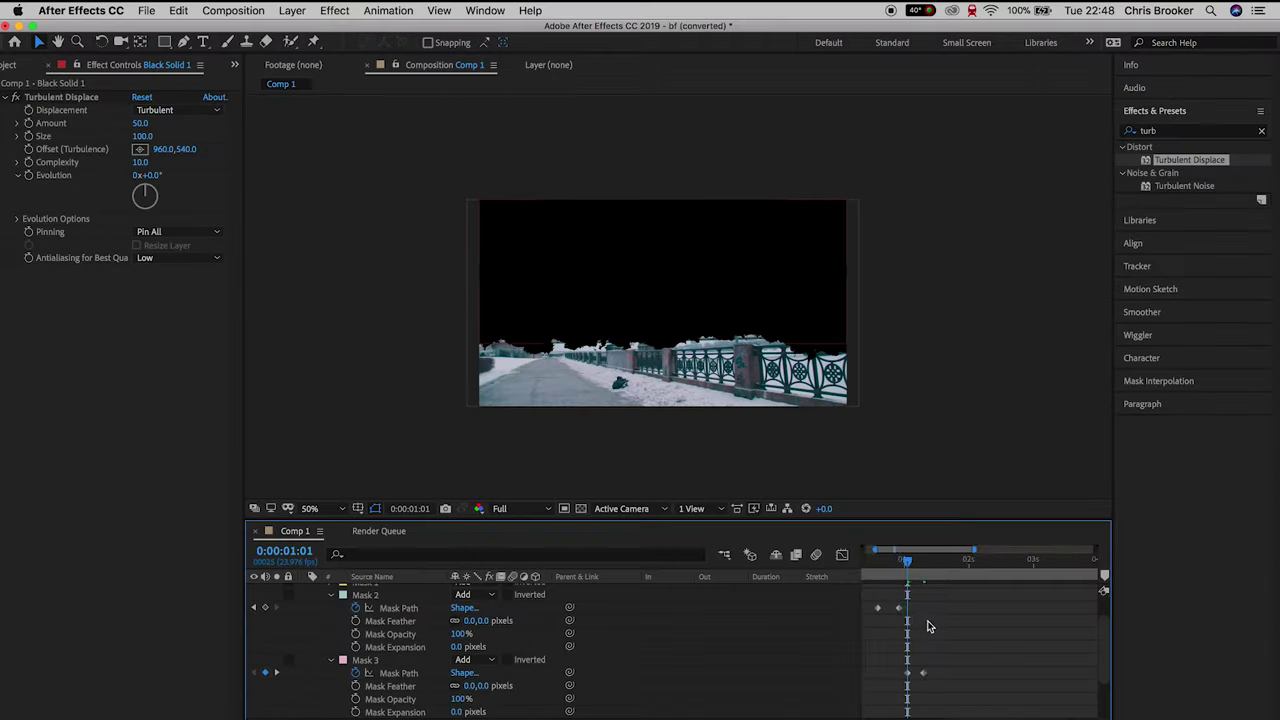
# Collapse the Mask 2 and Mask 3 properties and preview the full mask animation from the start of the composition
pyautogui.press('-')
pyautogui.moveTo(880, 573); pyautogui.dragTo(816, 574)
pyautogui.scroll(2, 749, 653)
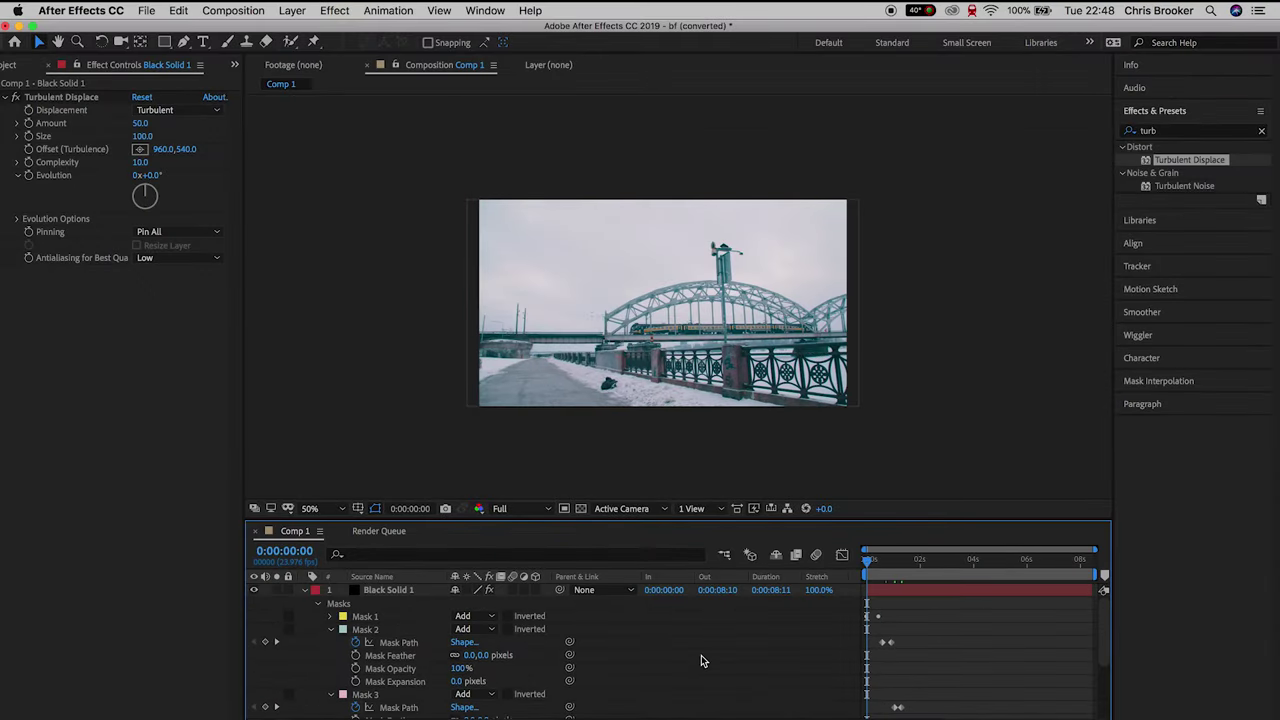
pyautogui.click(333, 629)
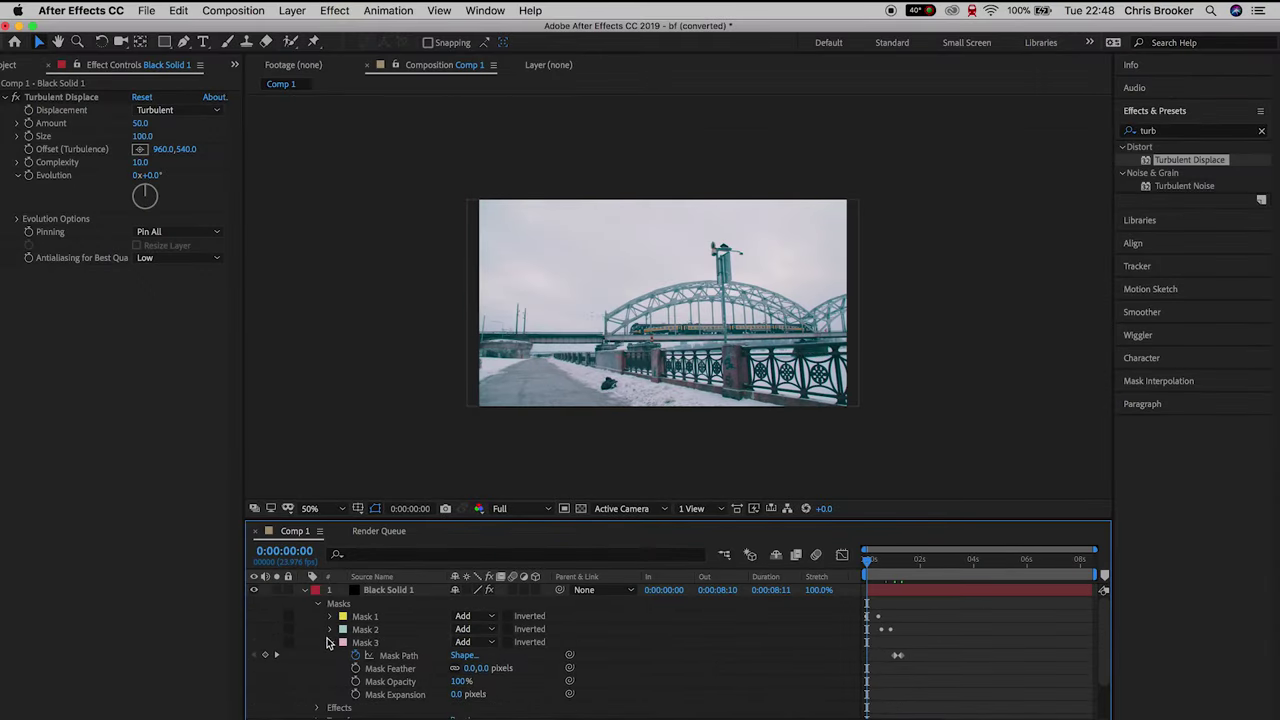
pyautogui.click(329, 642)
pyautogui.press('space')
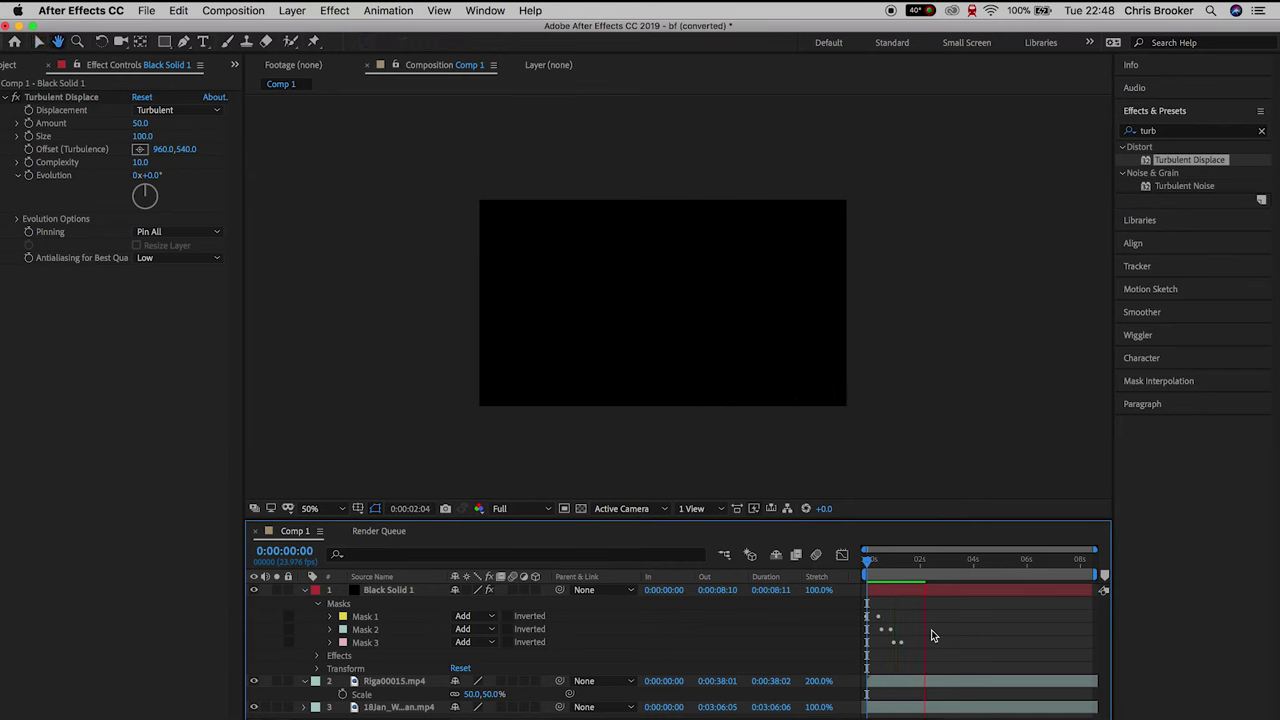
pyautogui.press('space')
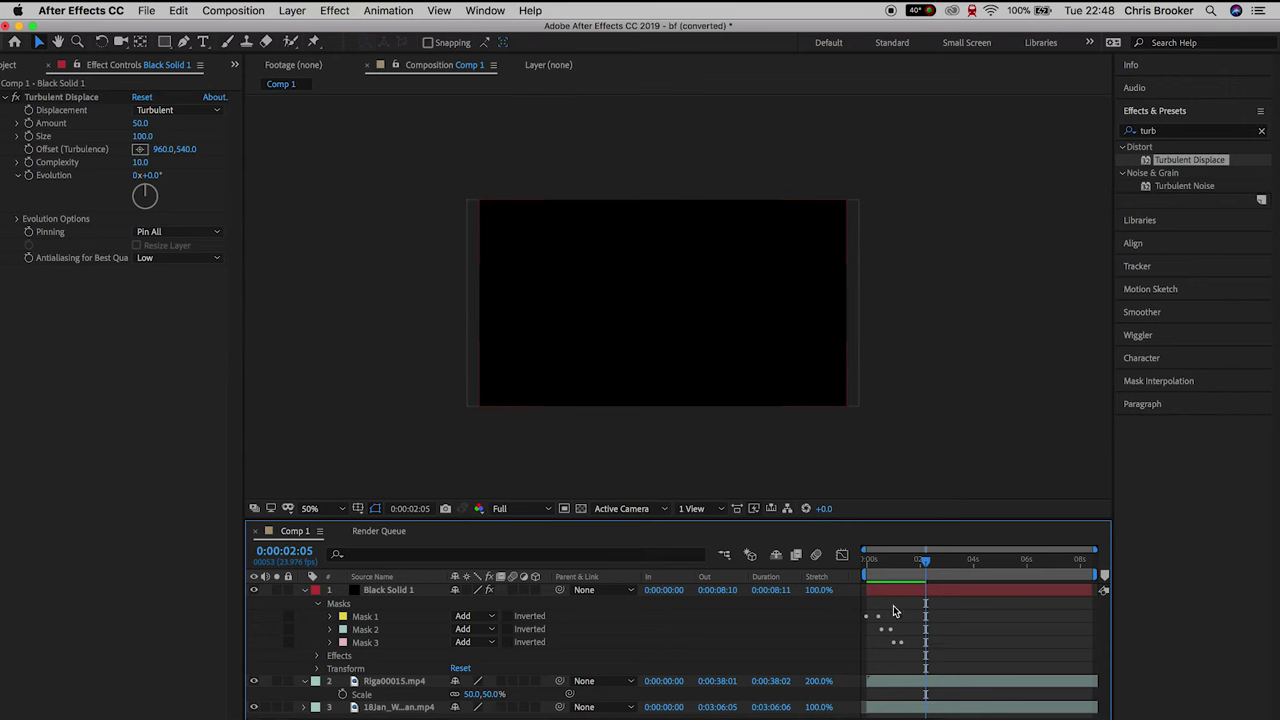
pyautogui.press('space')
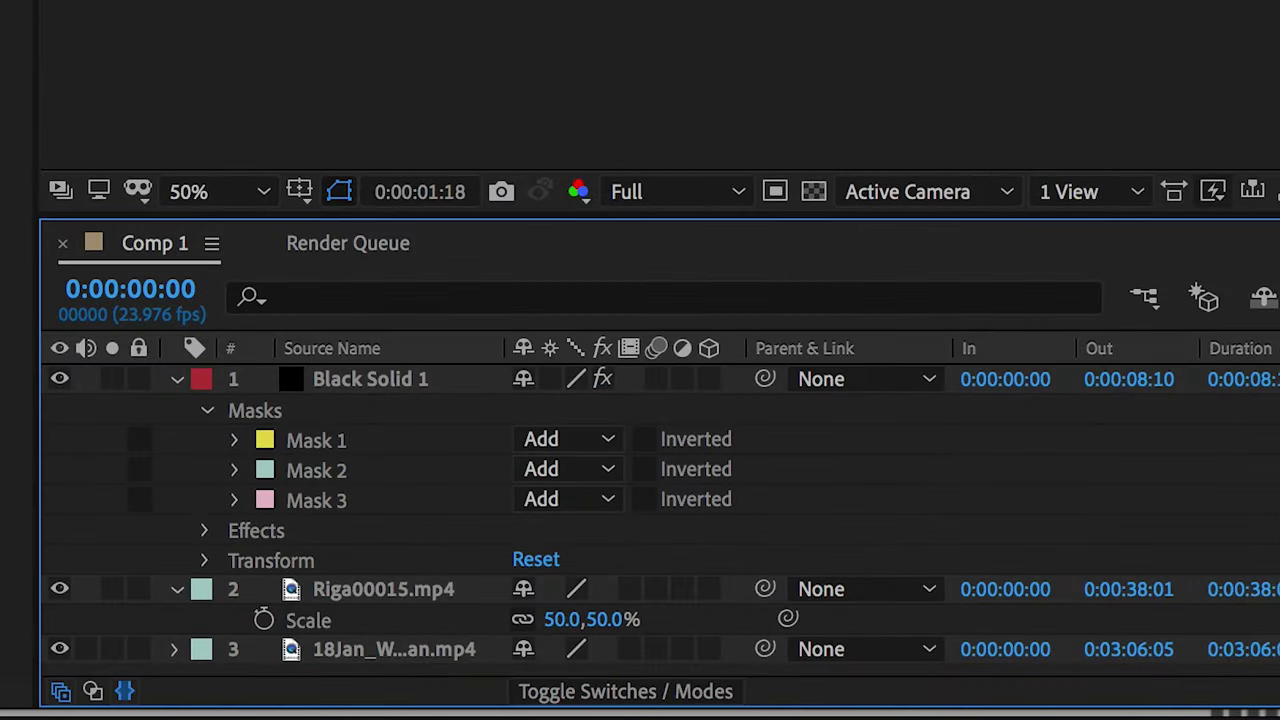
pyautogui.press('space')
pyautogui.click(234, 500)
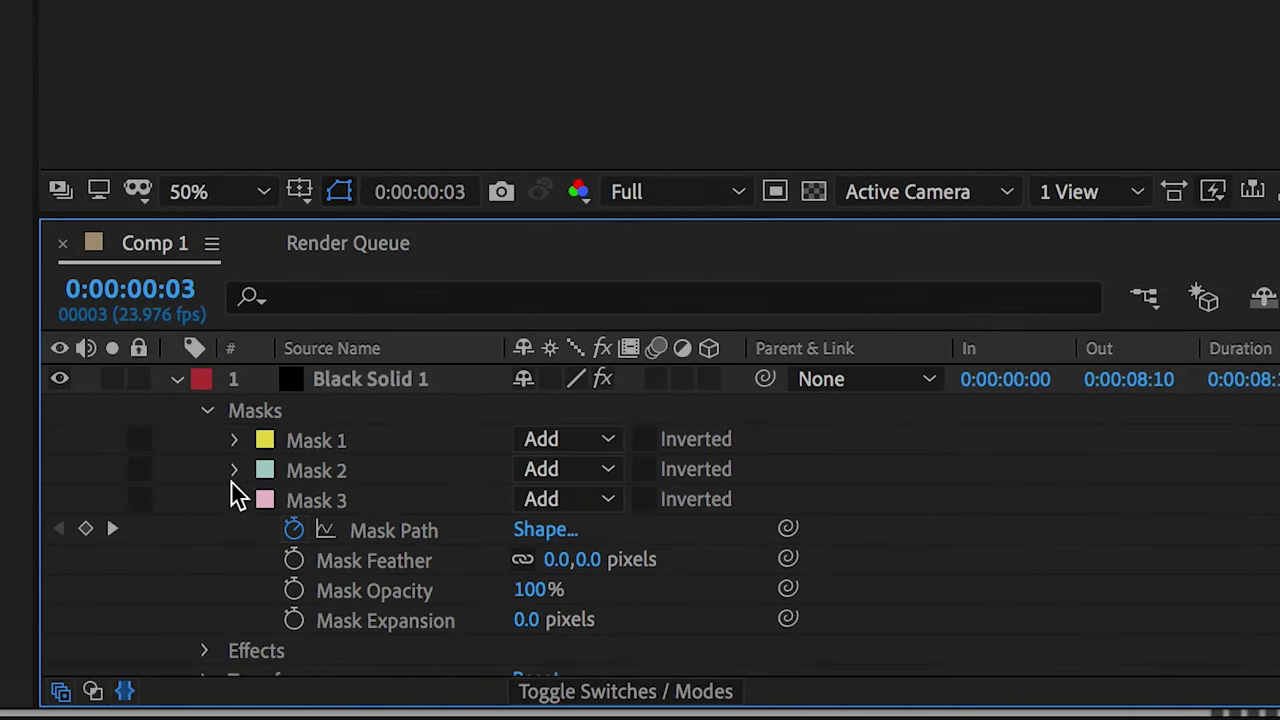
pyautogui.click(234, 470)
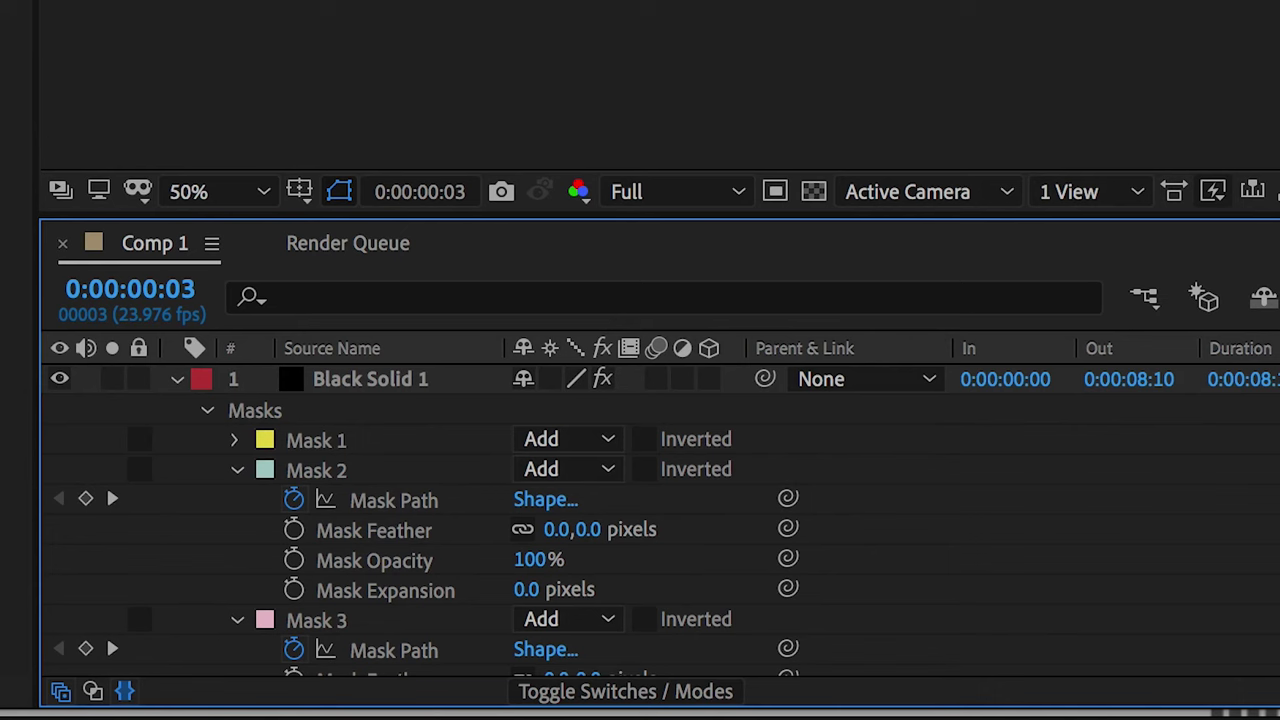
pyautogui.click(393, 500)
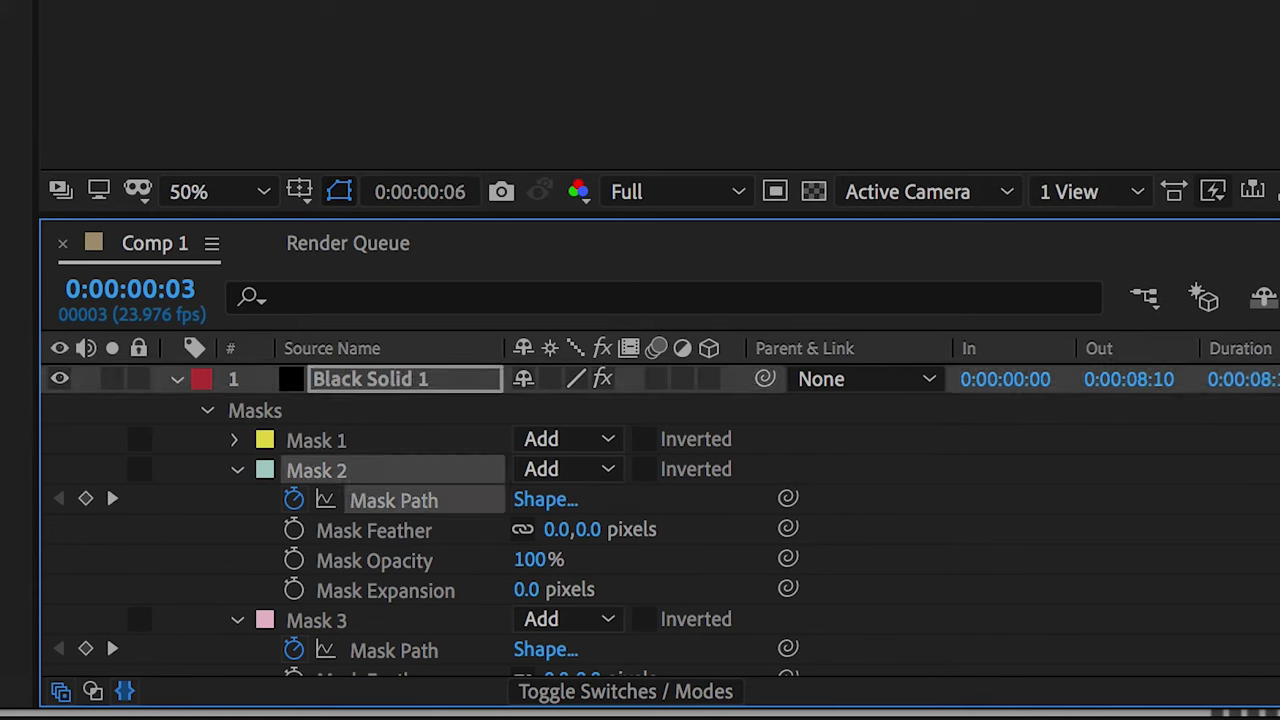
pyautogui.click(237, 470)
pyautogui.click(237, 500)
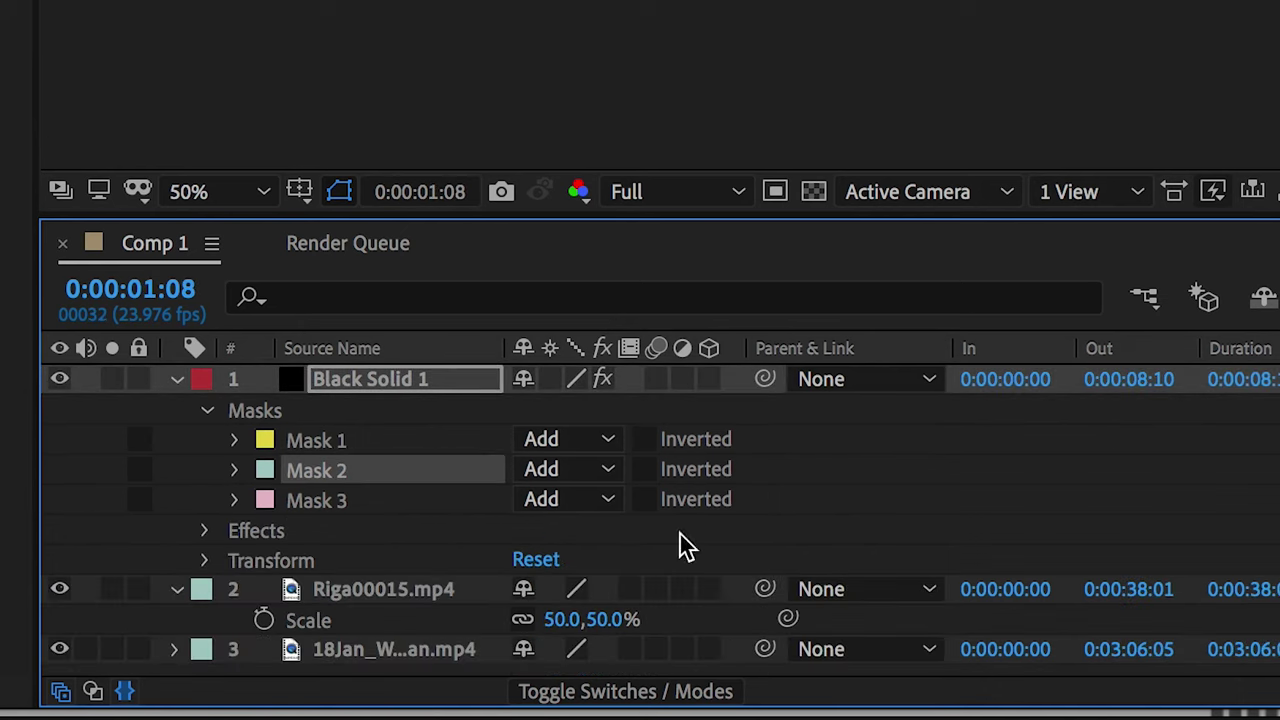
# Set the track matte of the Riga00015.mp4 layer to Alpha Inverted Matte "Black Solid 1"
pyautogui.click(680, 693)
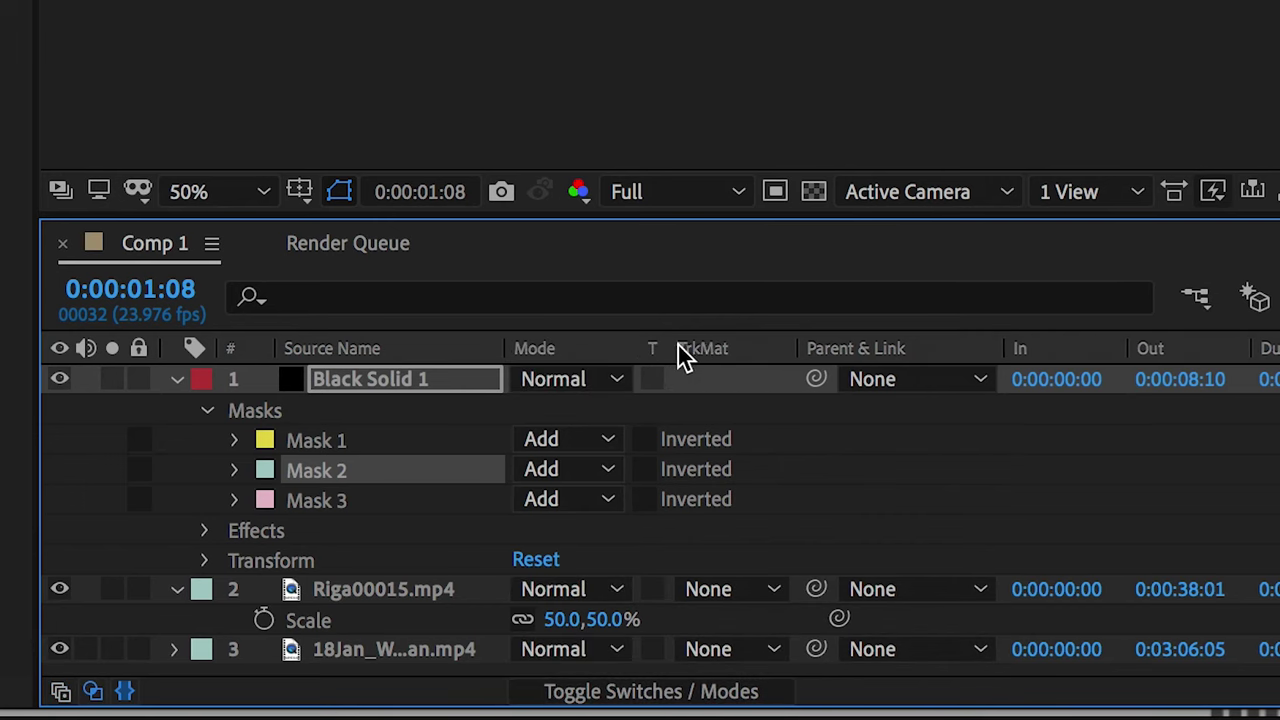
pyautogui.click(651, 692)
pyautogui.click(652, 700)
pyautogui.click(716, 590)
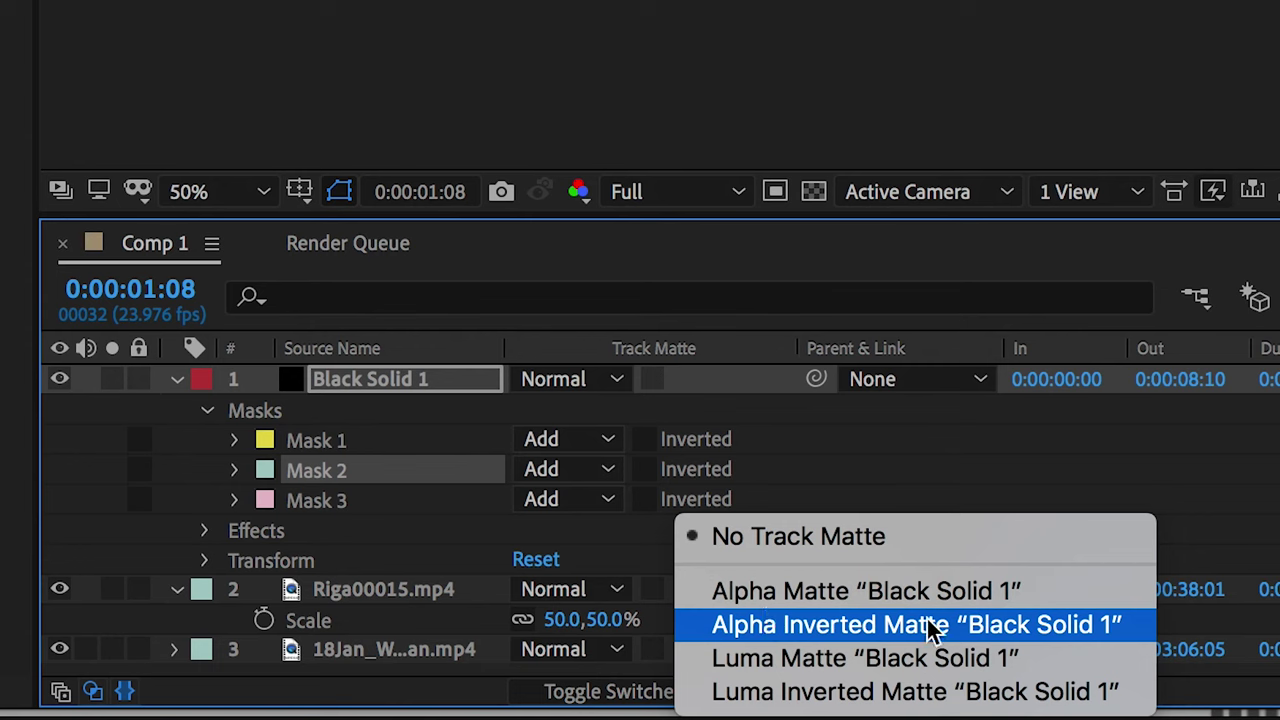
pyautogui.click(880, 626)
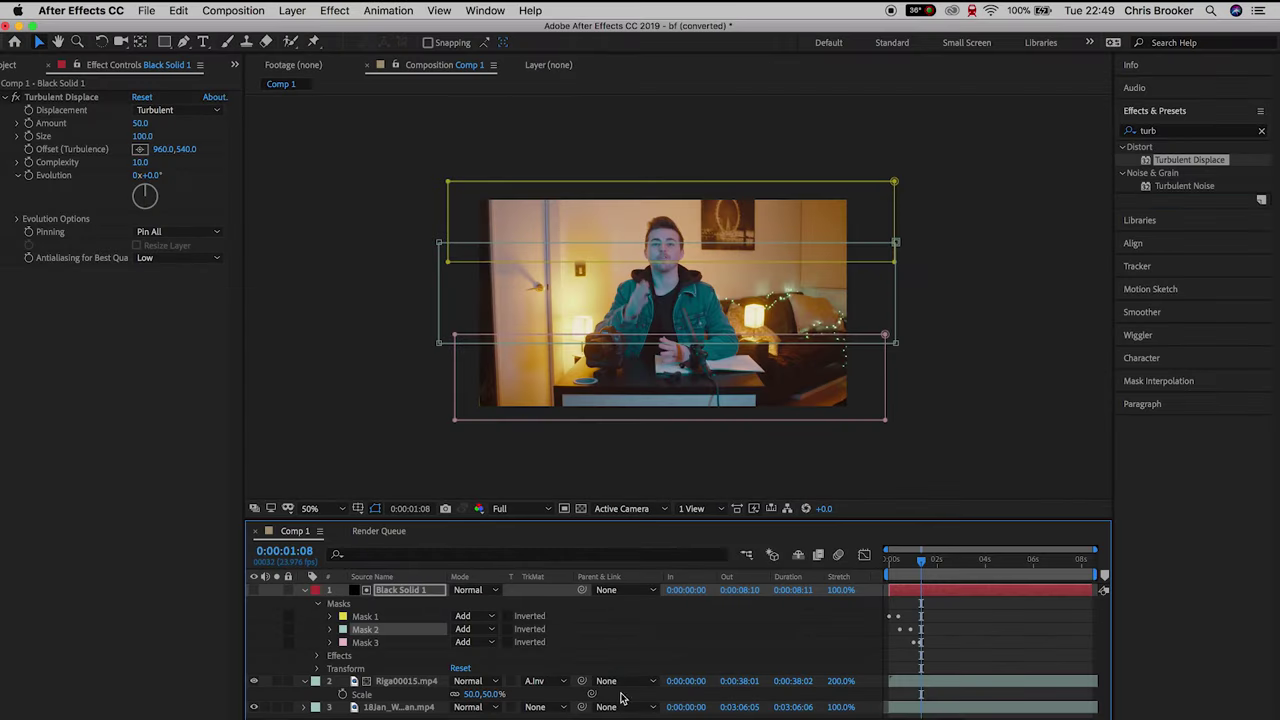
# Preview the matte transition between the two clips from the start of the composition
pyautogui.moveTo(921, 563); pyautogui.dragTo(870, 571)
pyautogui.click(931, 617)
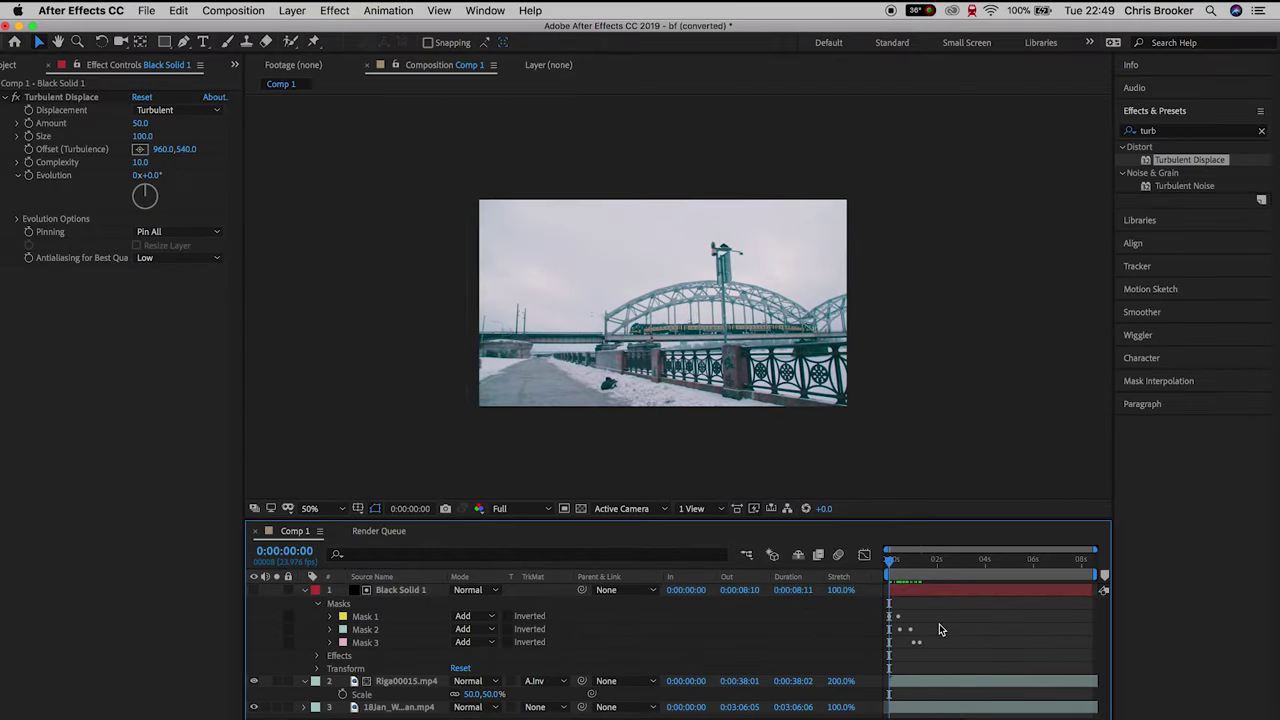
pyautogui.press('space')
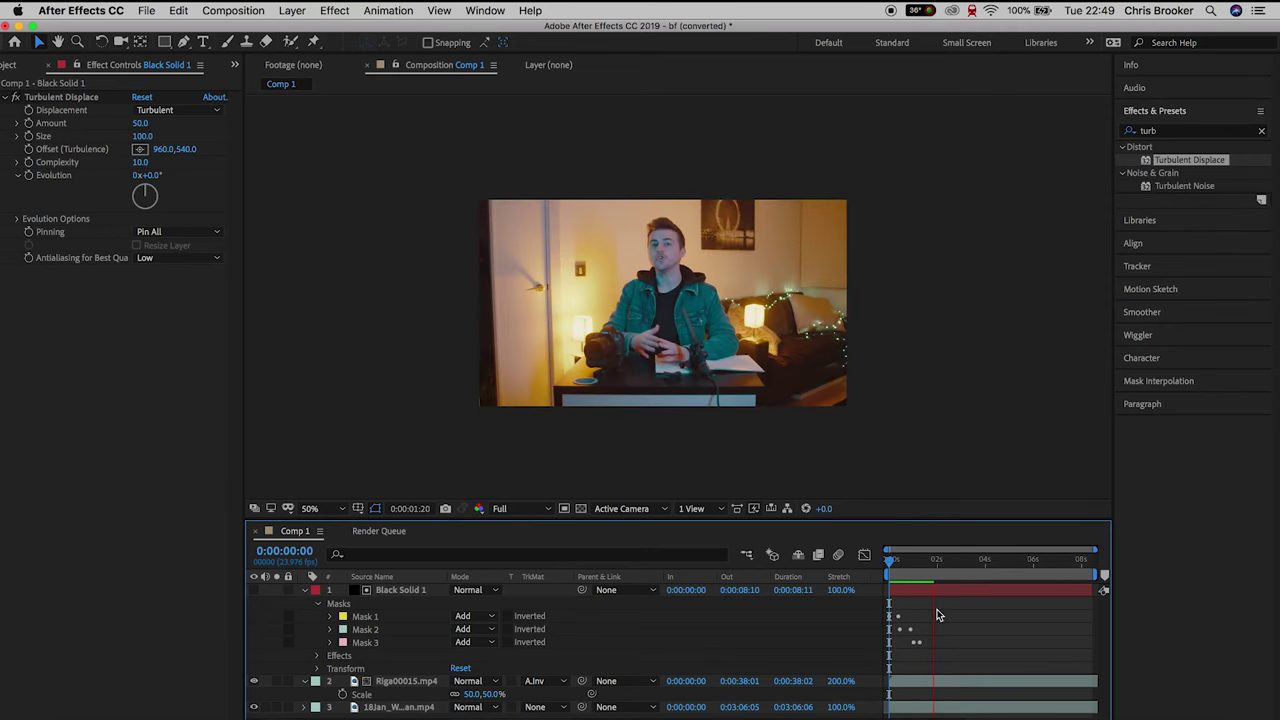
pyautogui.press('space')
# Spread Mask 3's two Mask Path keyframes slightly further apart in time and preview the transition
pyautogui.click(329, 642)
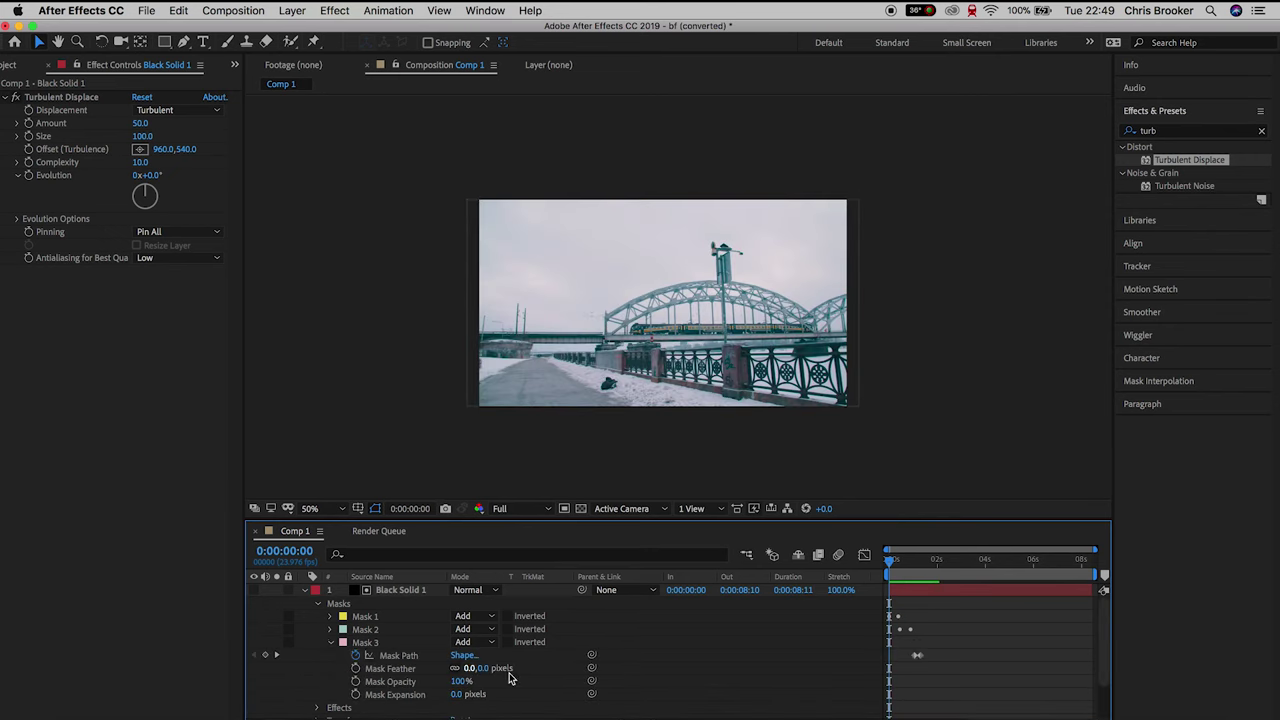
pyautogui.moveTo(914, 656); pyautogui.dragTo(922, 656)
pyautogui.click(940, 648)
pyautogui.press('space')
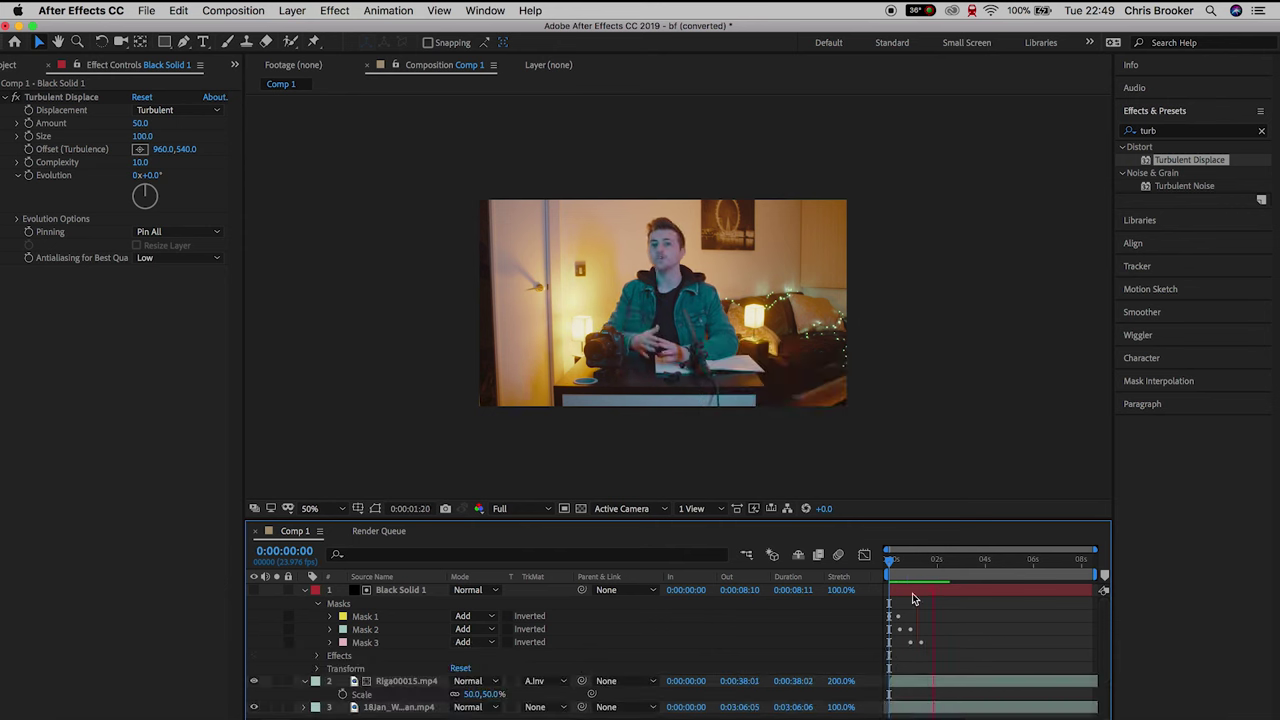
pyautogui.press('space')
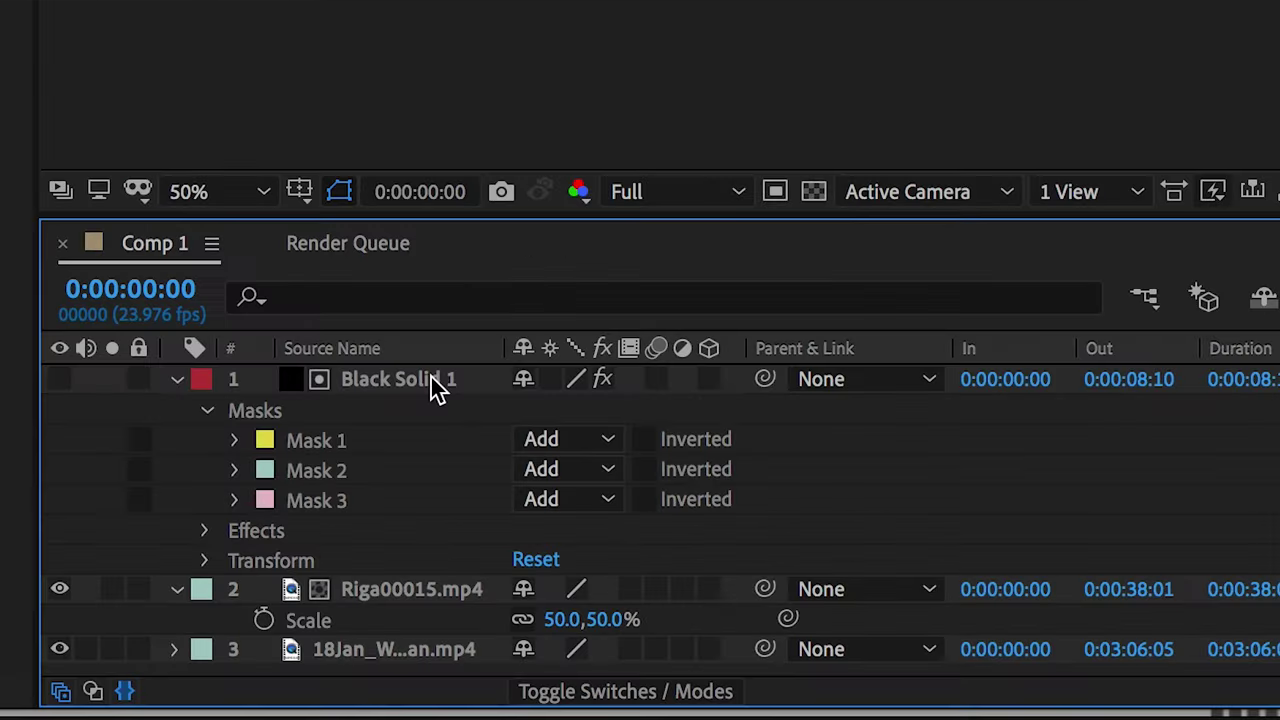
# Turn on motion blur for all three layers and enable motion blur for the composition
pyautogui.click(433, 591)
pyautogui.press('super+a')
pyautogui.click(513, 590)
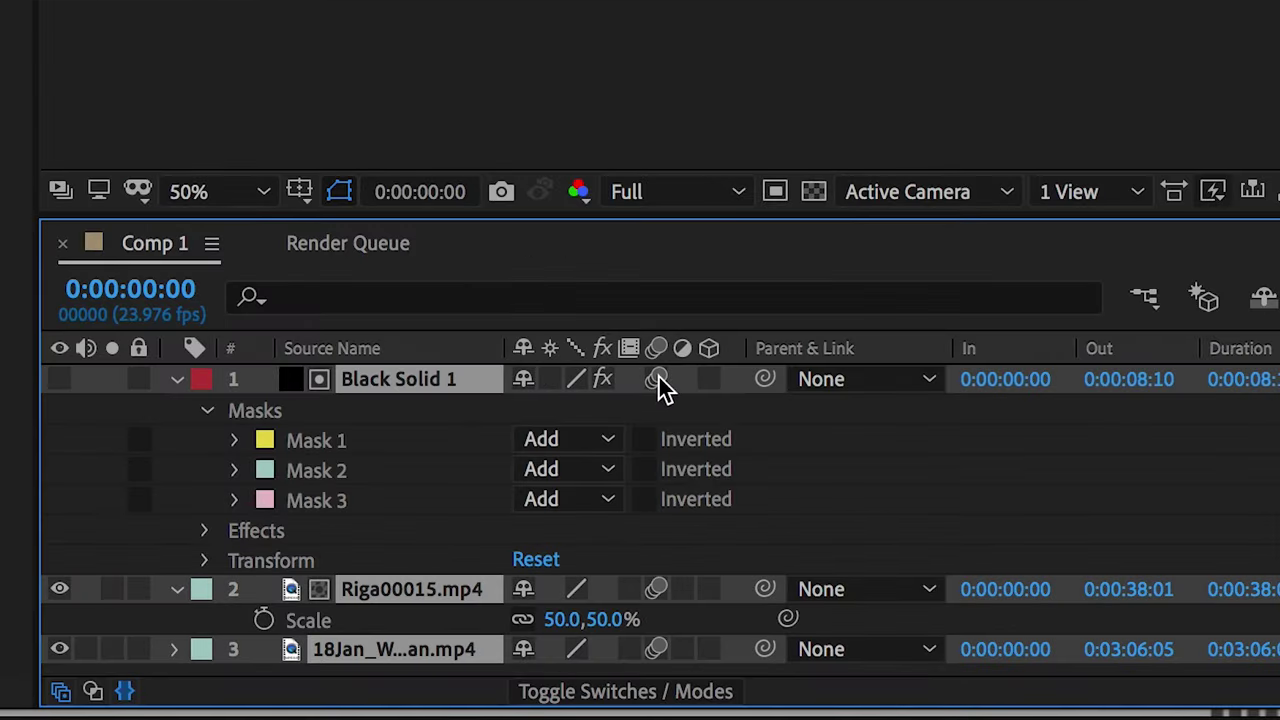
pyautogui.click(788, 355)
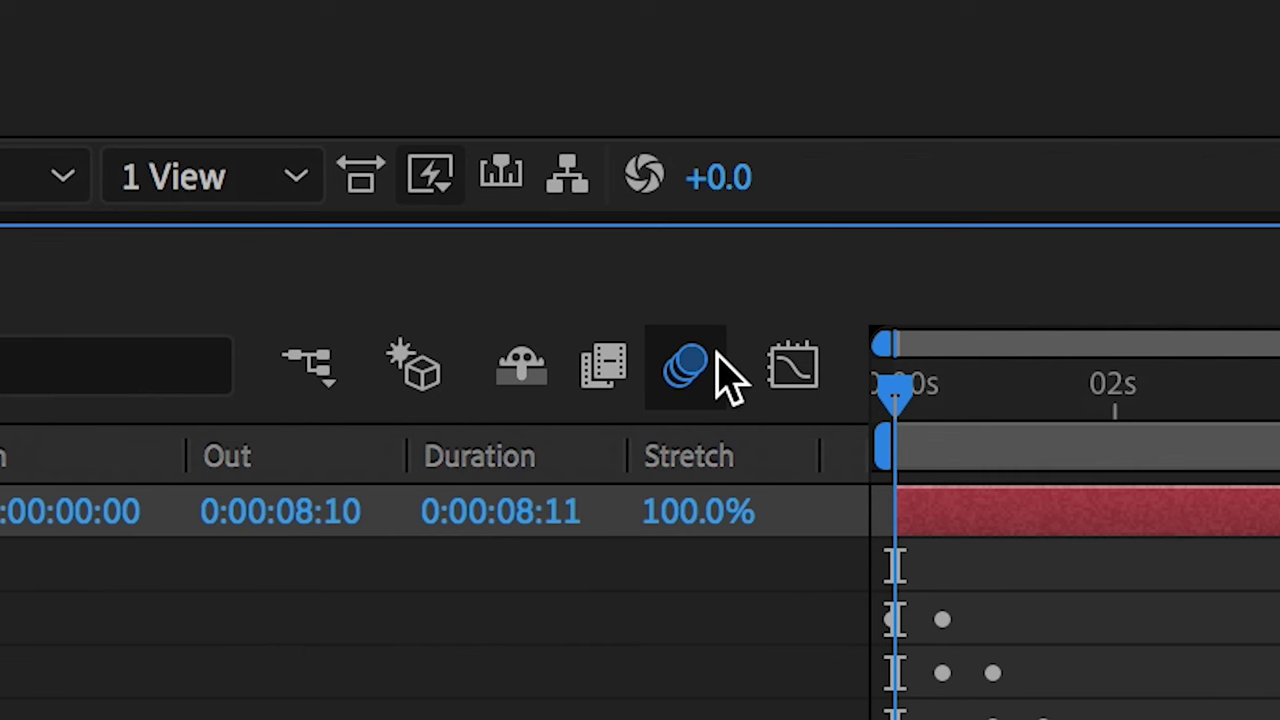